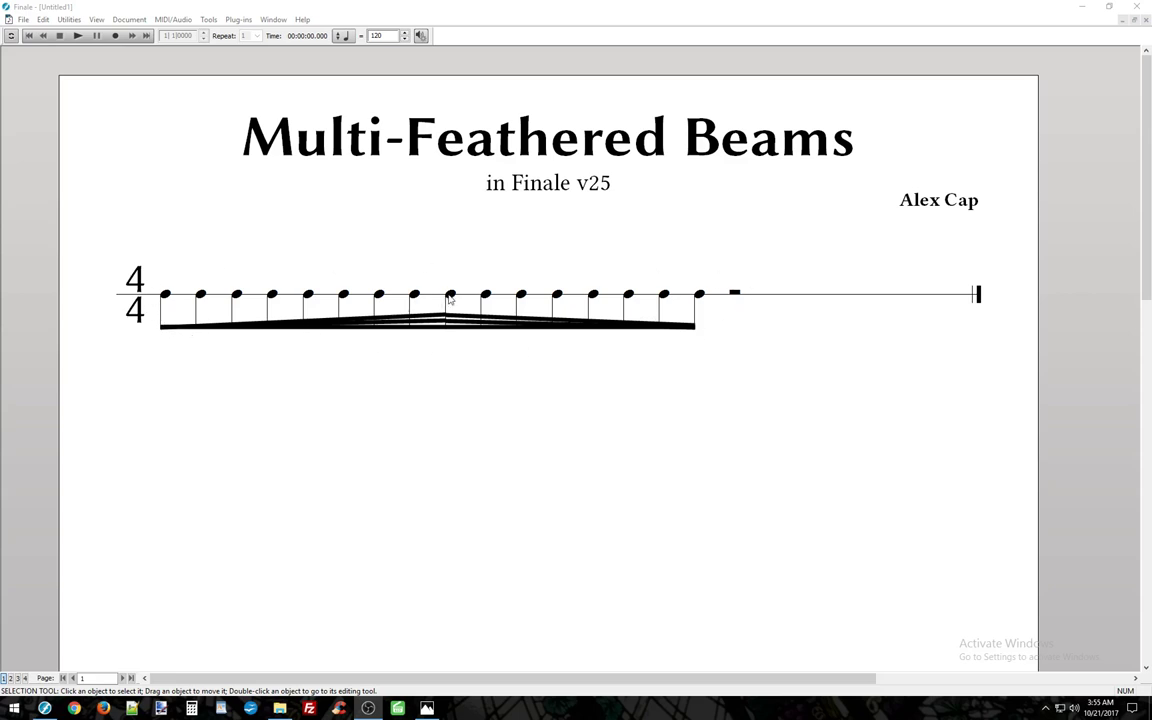
Step: Clear the 4/4 measure and enter seventeen 32nd notes on the staff line with the Speedy Entry tool
left_click(397, 298)
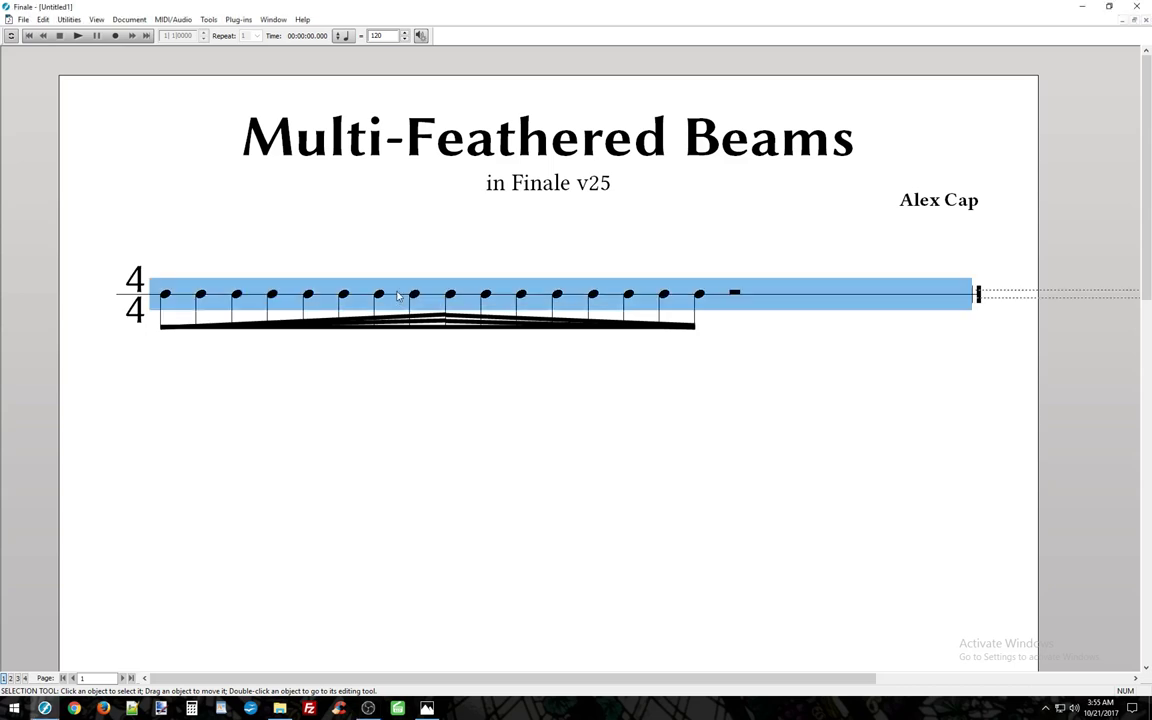
key("Delete")
double_click(396, 296)
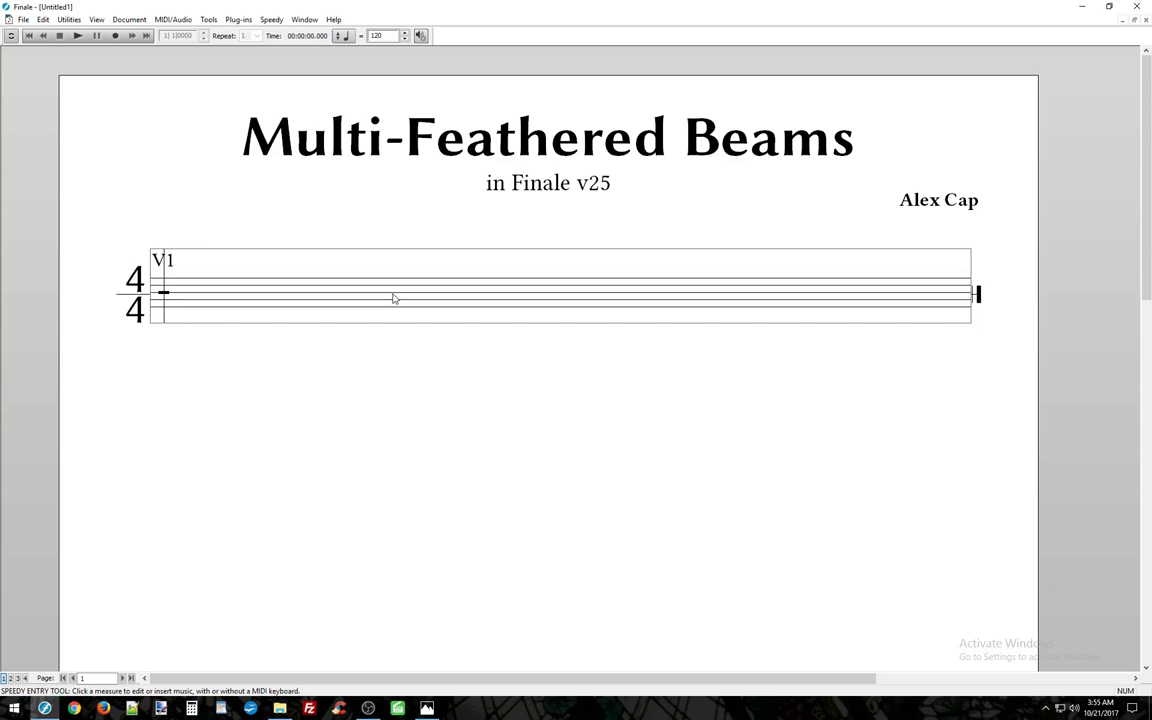
key("1")
key("1")
key("1")
key("1")
key("1")
key("1")
key("1")
key("1")
key("1")
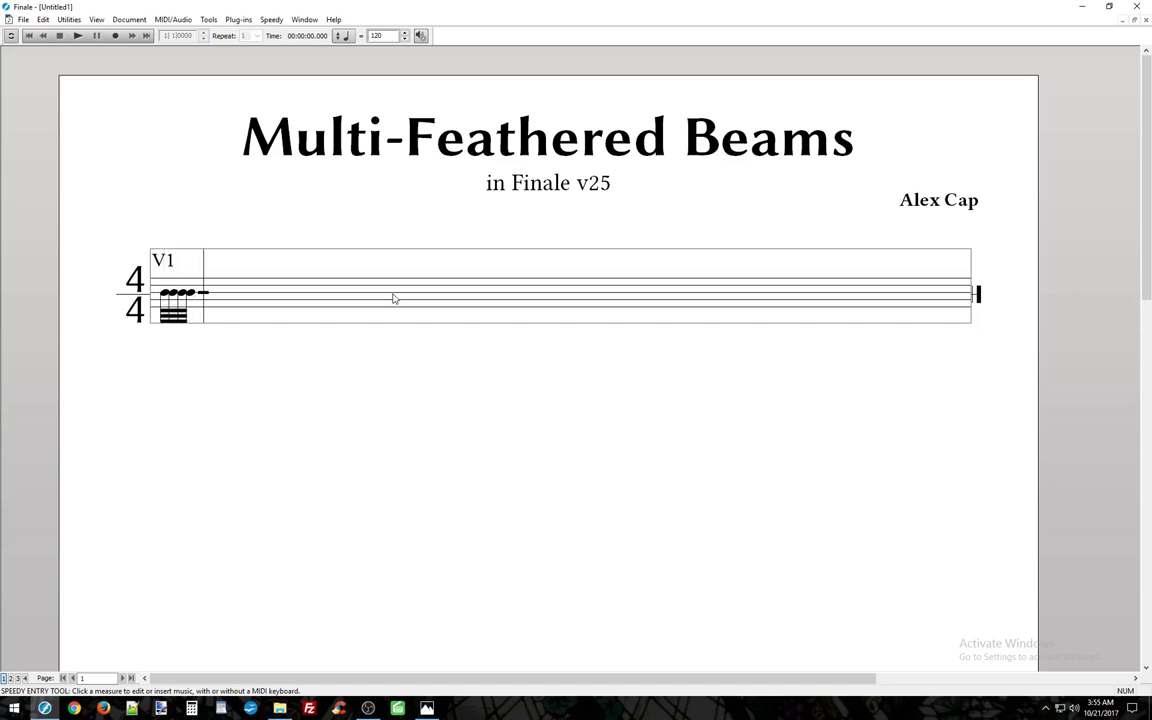
key("1")
key("1")
key("1")
key("1")
key("1")
key("1")
key("1")
key("1")
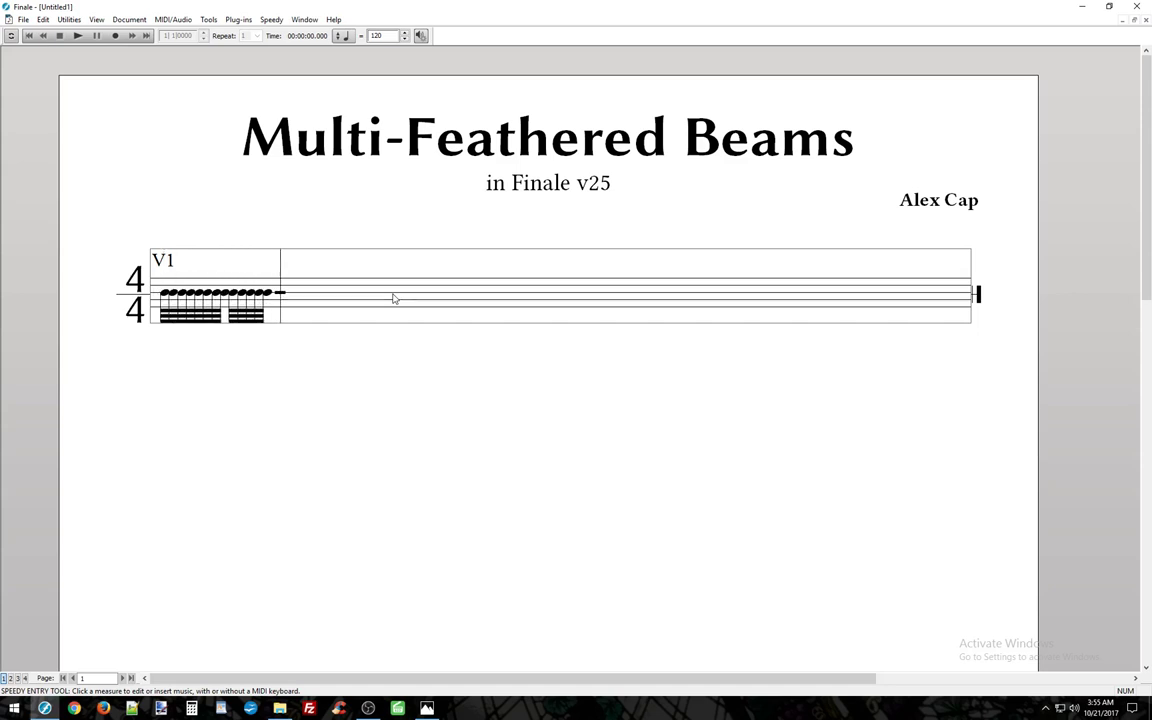
key("0")
Step: Separate the ninth note from the beams and beam the last eight notes together as one group
left_click(393, 297)
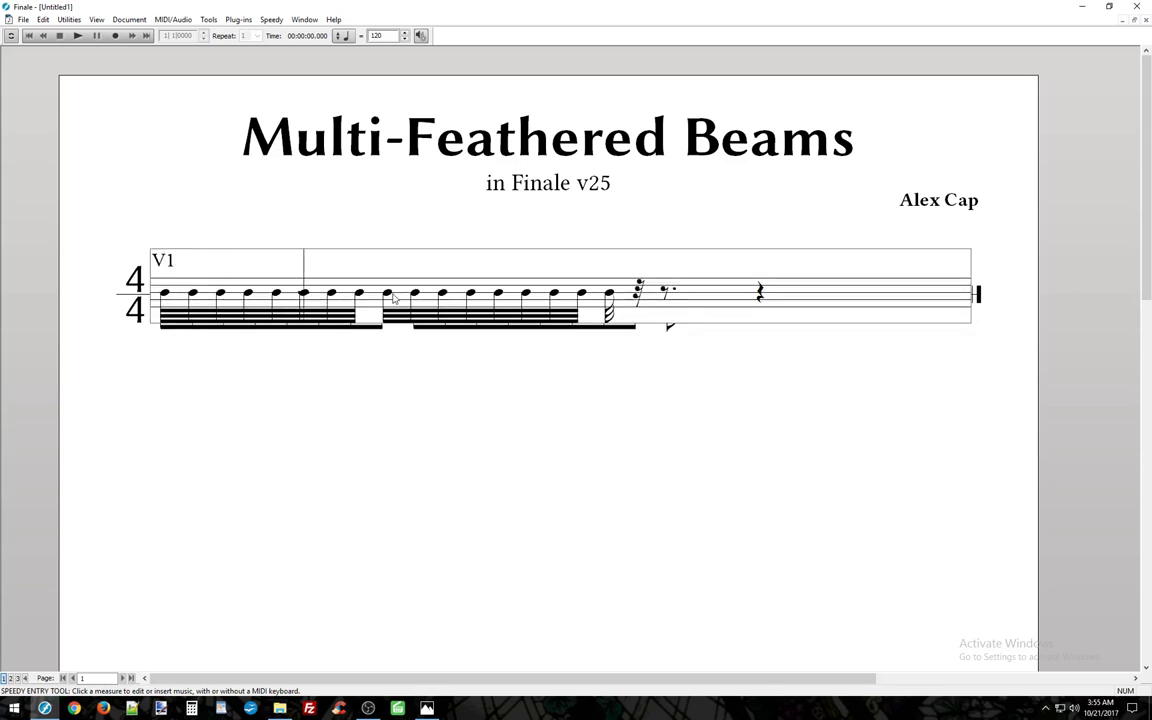
key("Right")
key("Right")
key("Right")
key("Right")
key("Right")
key("Right")
key("Right")
key("Right")
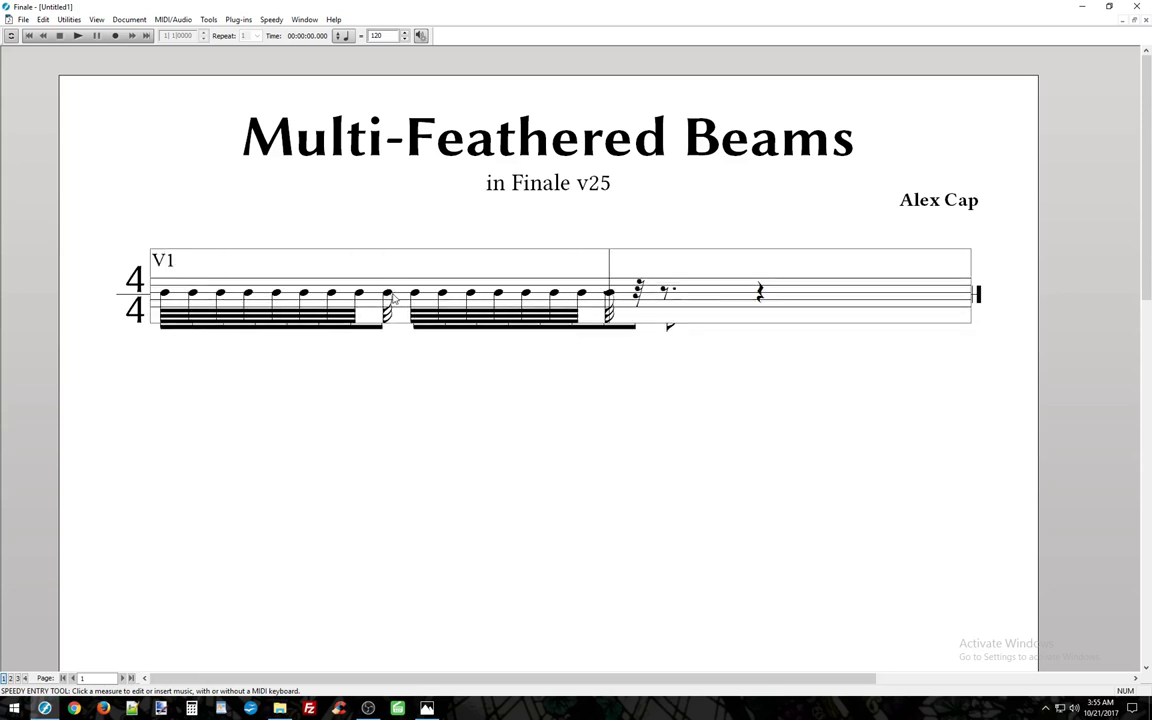
key("/")
key("0")
key("Escape")
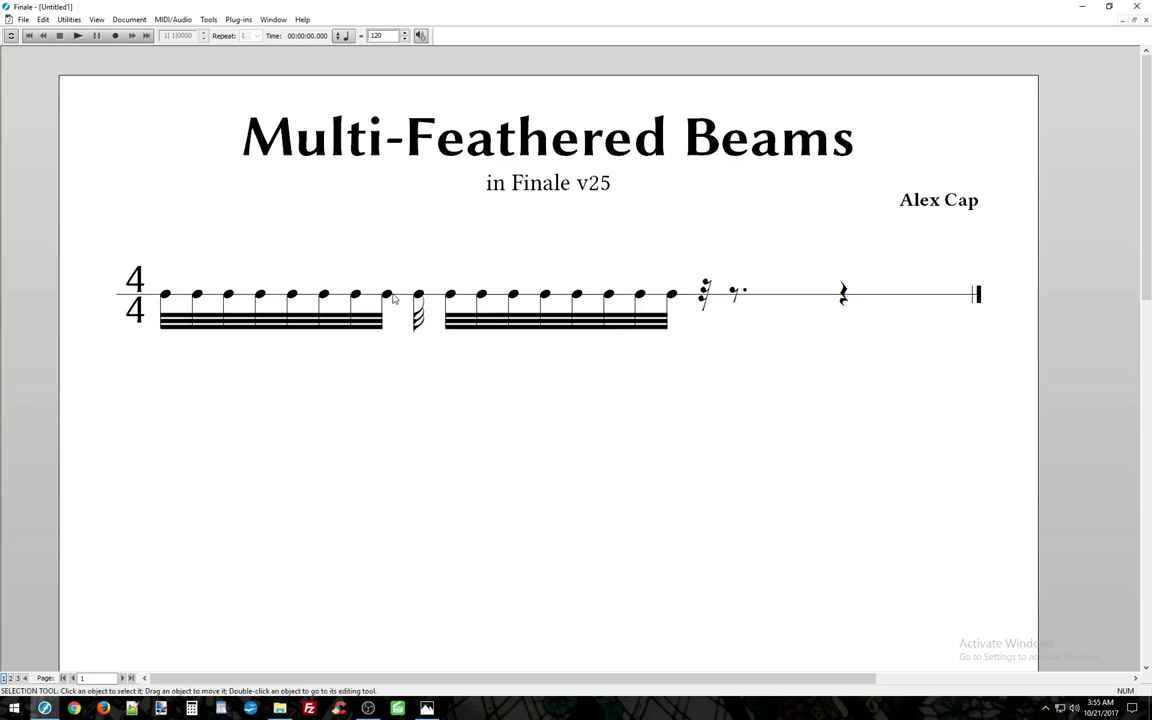
Step: Feather the first group with the Secondary Beam Angle tool, offsetting its secondary beams about -0.049 and -0.111 at the start, 0.056 and 0.115 at the end
key("alt+t")
key("a")
key("s")
key("s")
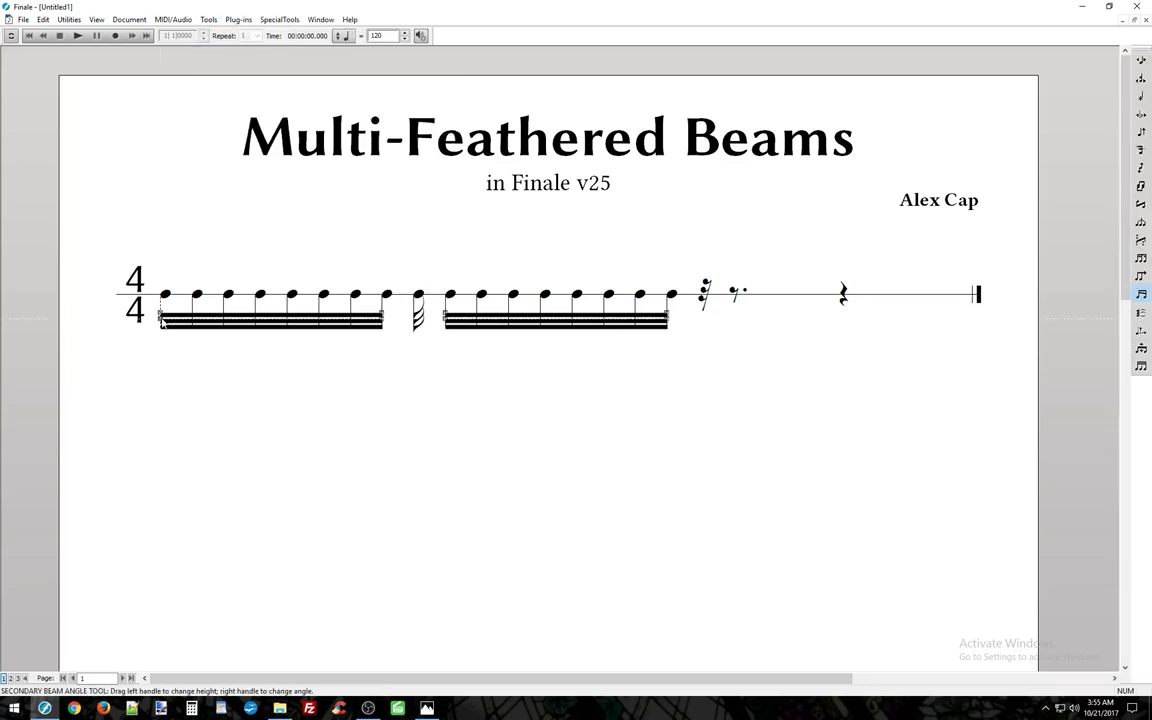
left_click_drag(161, 320, 160, 323)
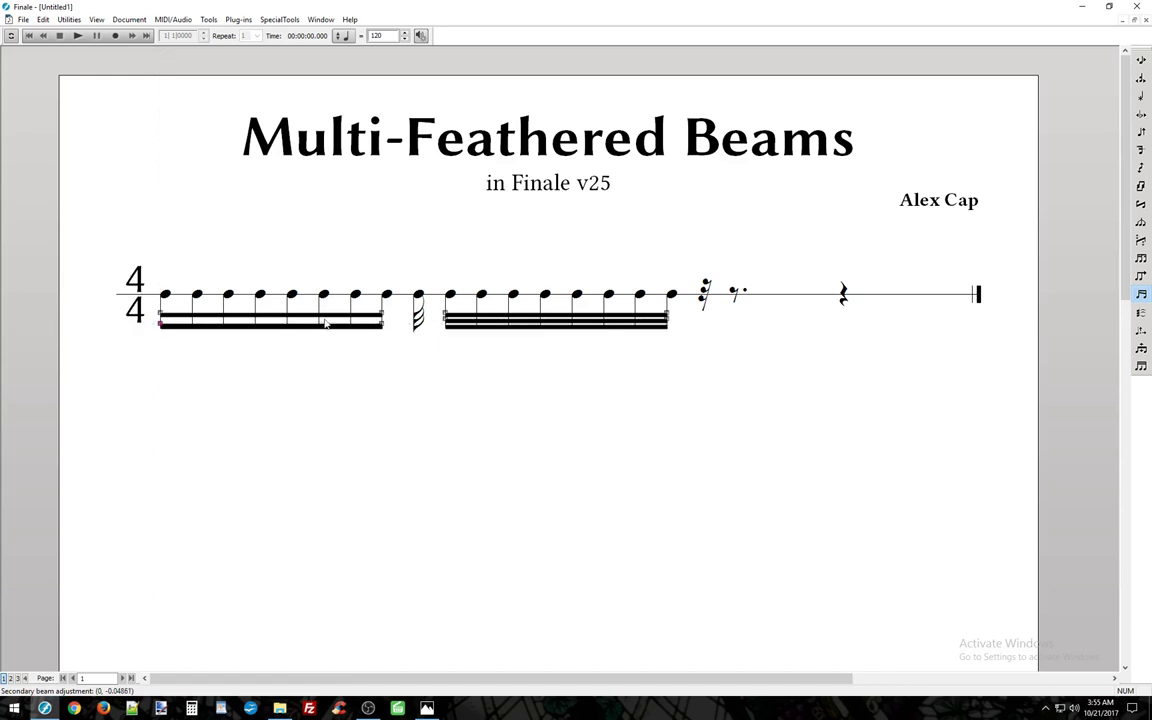
left_click_drag(382, 325, 383, 319)
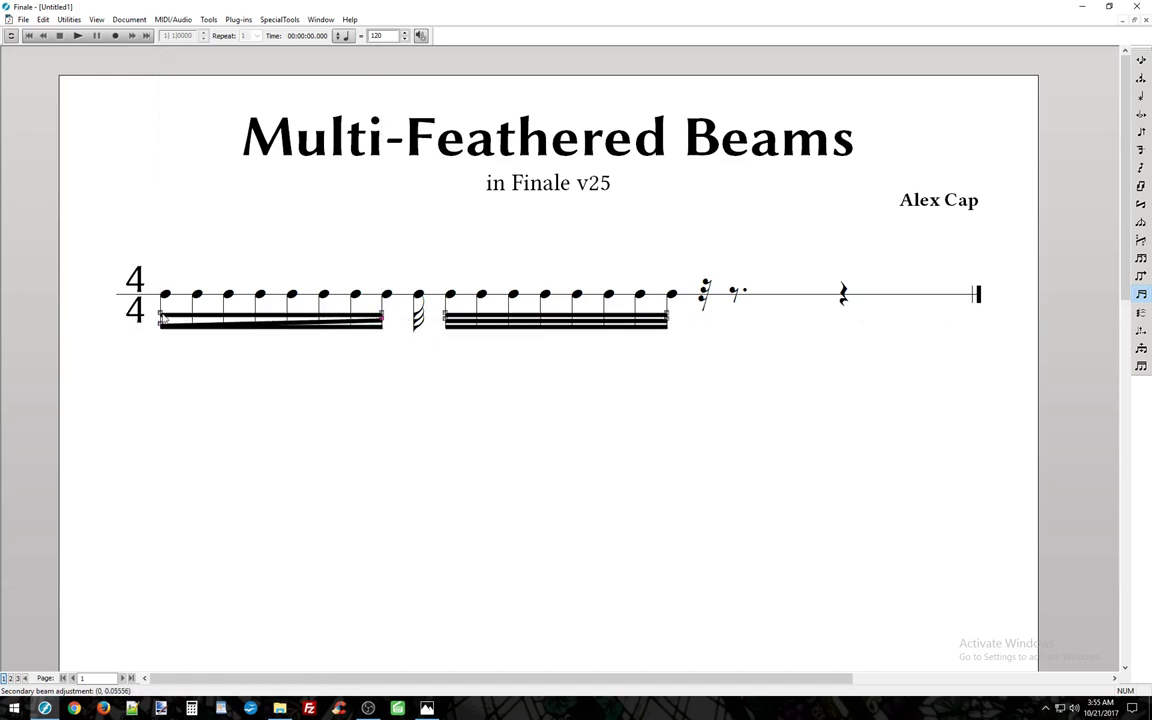
left_click_drag(163, 316, 163, 319)
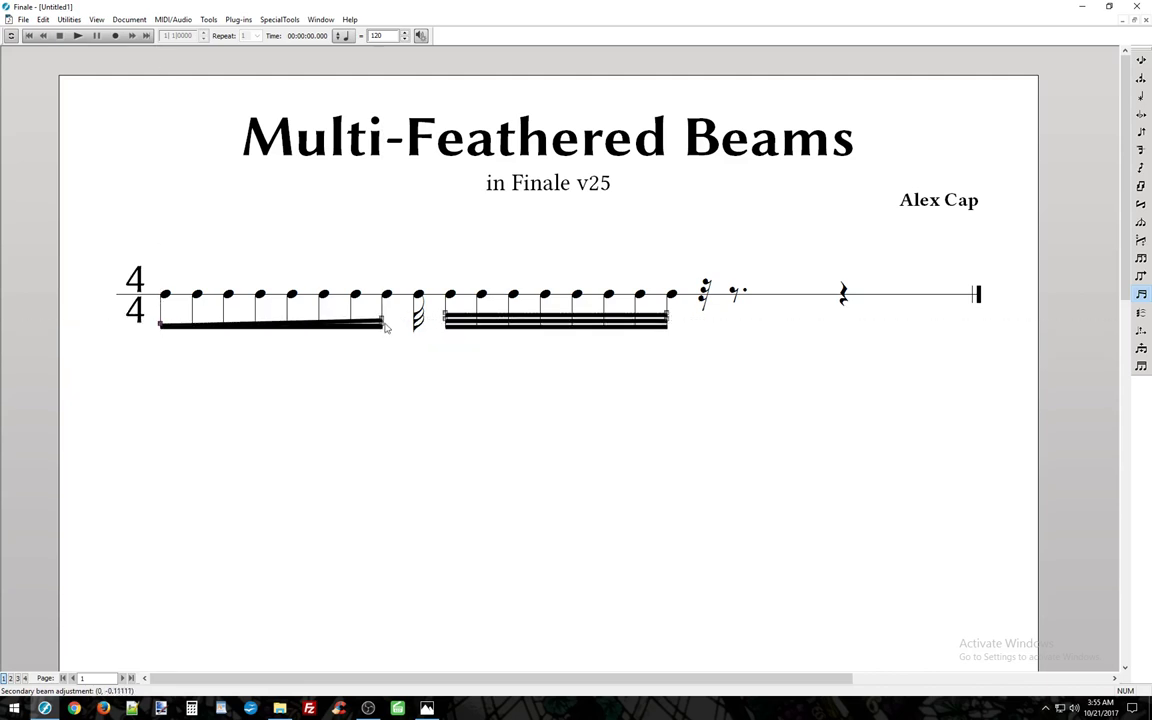
left_click_drag(385, 325, 394, 318)
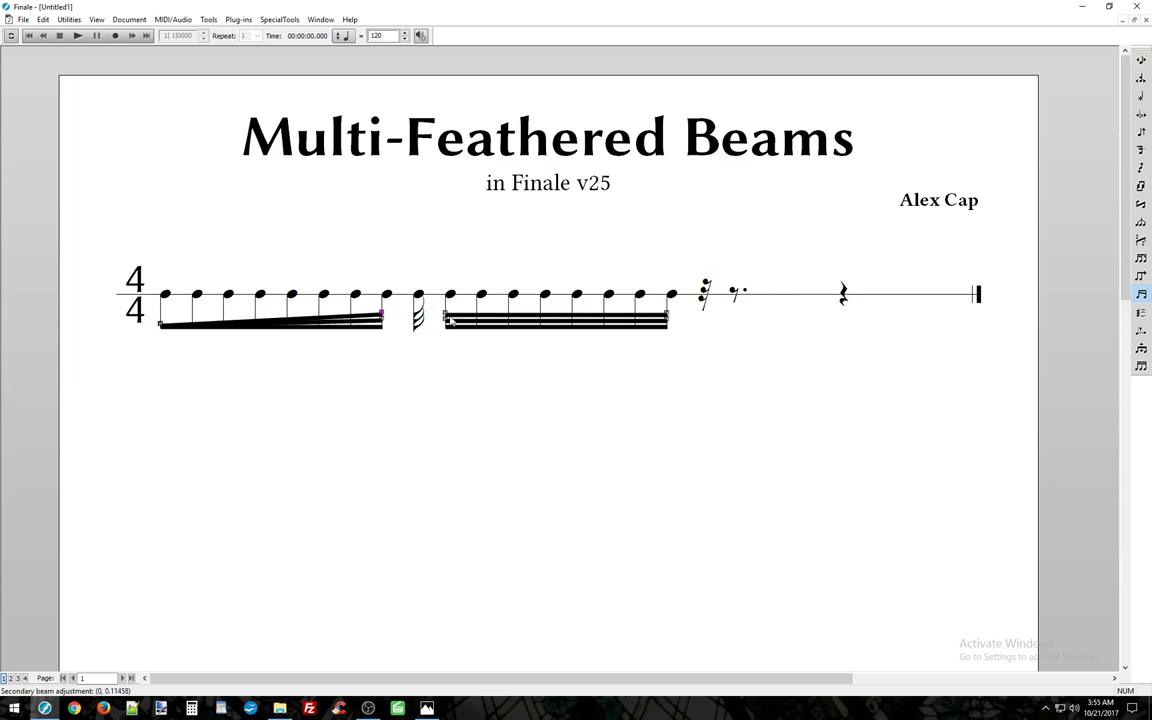
Step: Feather the last beam group so its secondary beams converge at its final note, with an end offset of about -0.104
left_click_drag(670, 323, 668, 322)
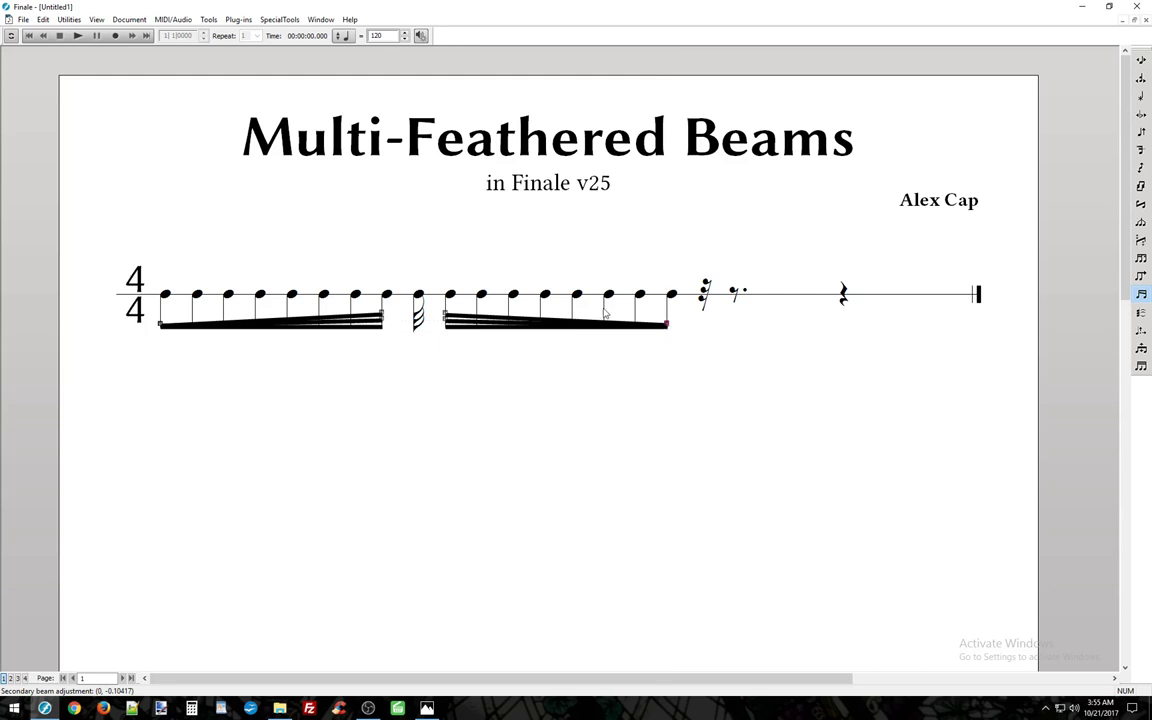
key("Escape")
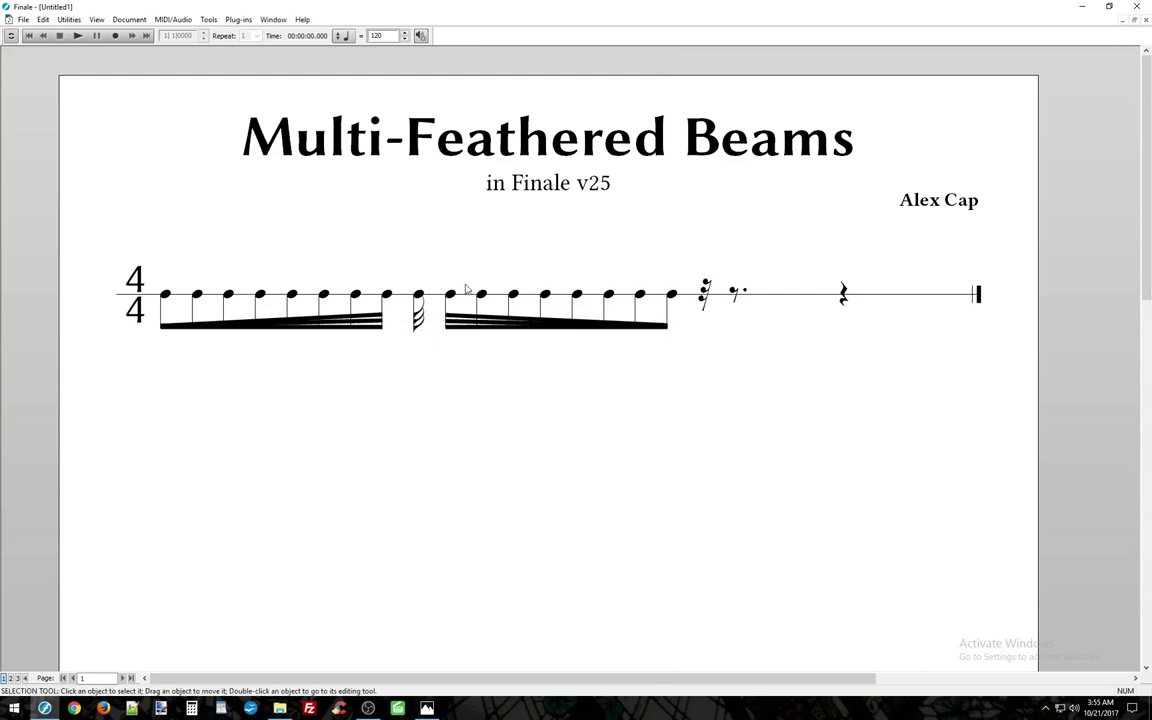
Step: Define a tuplet on the ninth note as 1 32nd in the space of 0 32nds, with number and shape set to Nothing
key("alt+t")
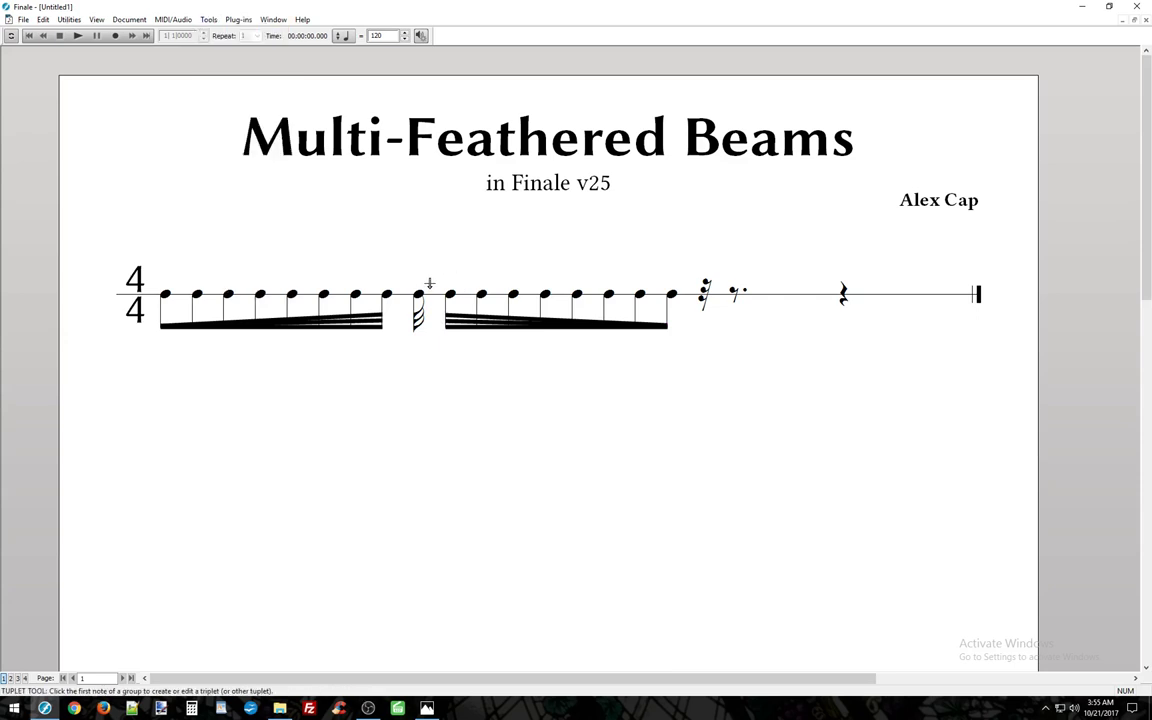
left_click(419, 288)
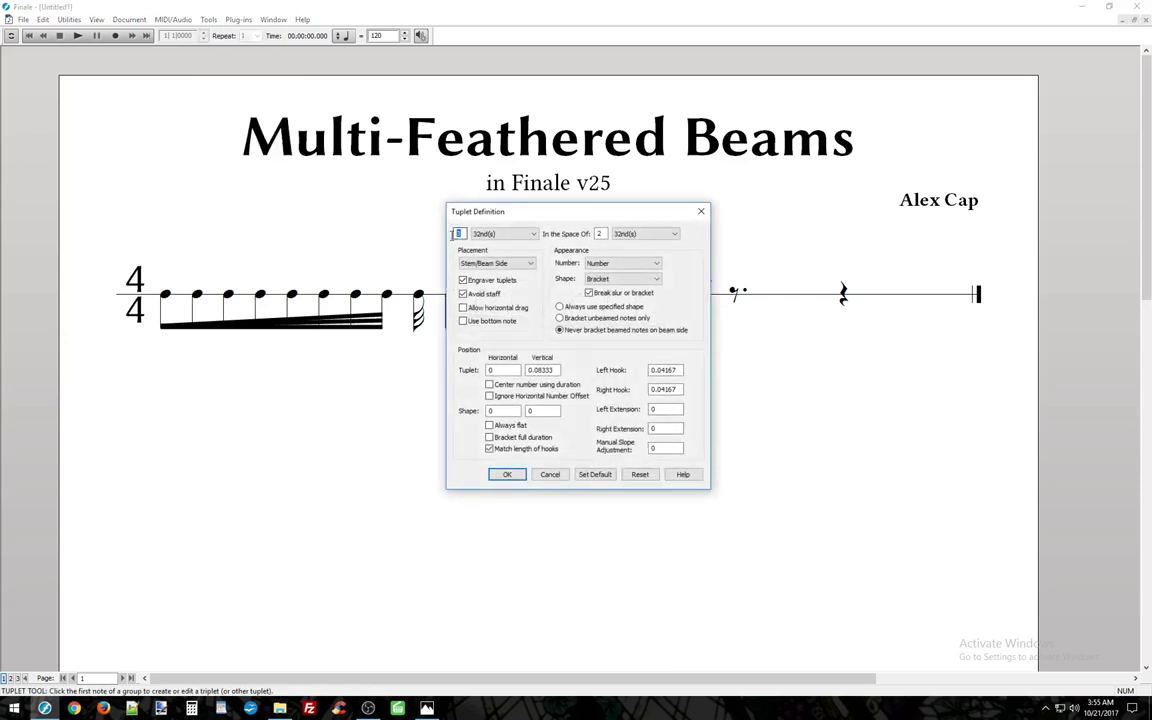
type("0")
left_click(618, 265)
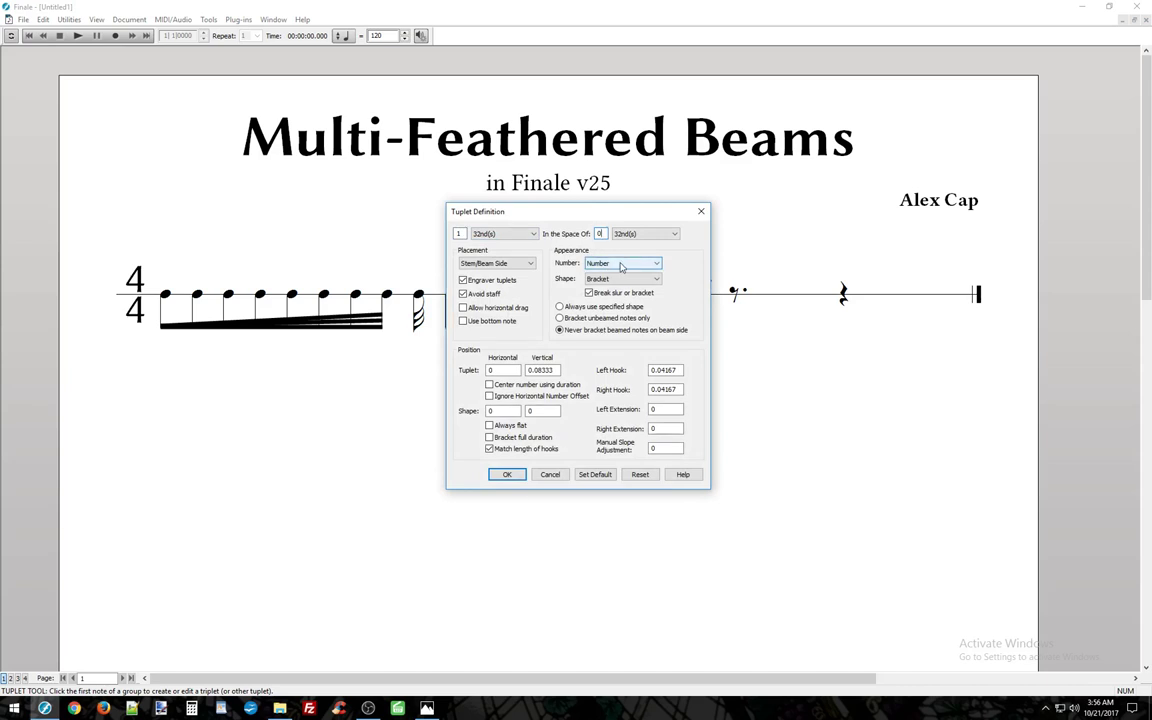
left_click(622, 265)
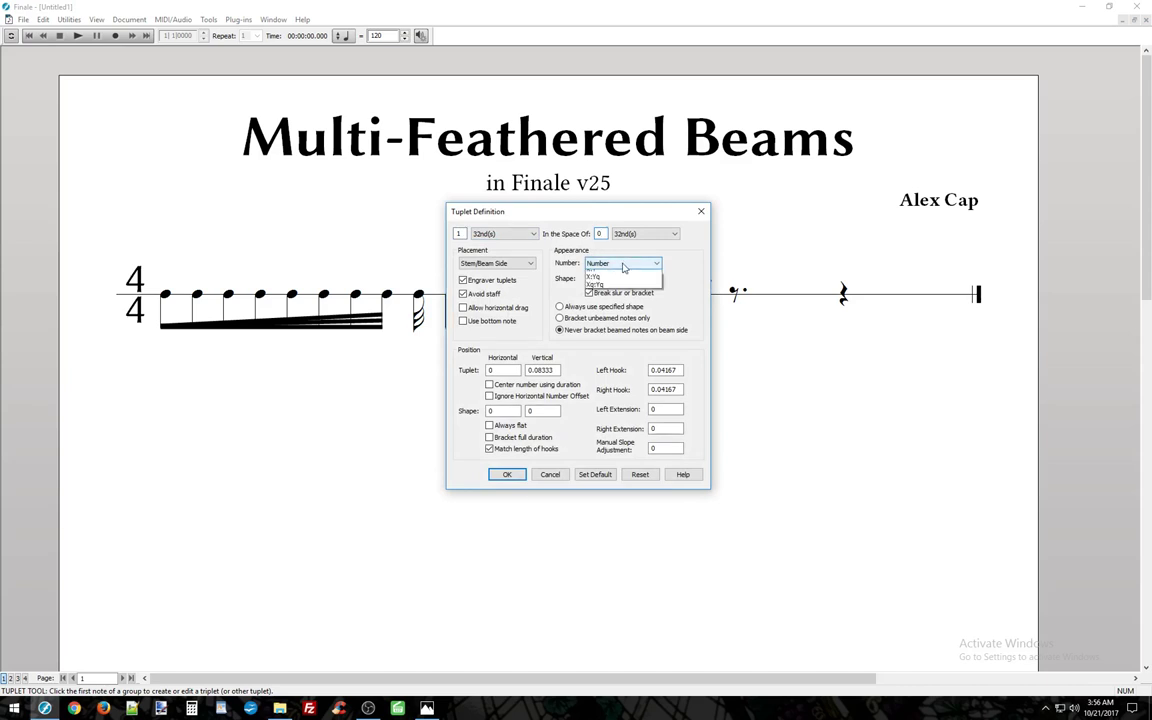
left_click(608, 283)
left_click(609, 280)
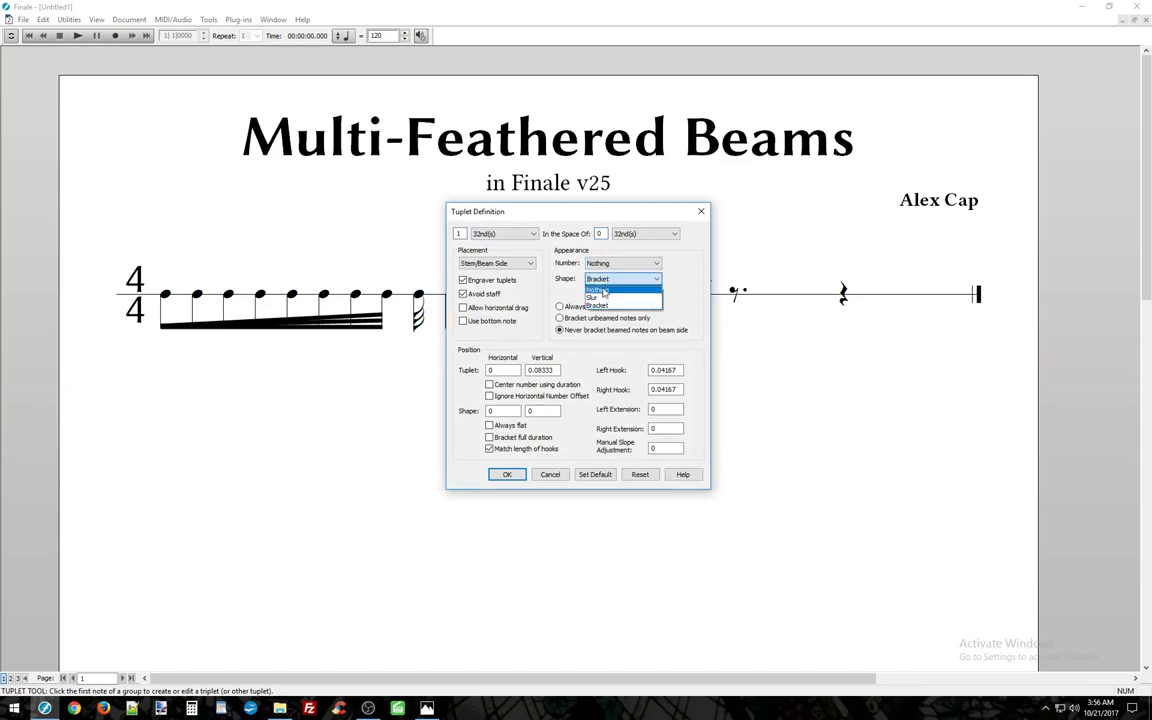
left_click(600, 288)
left_click(506, 475)
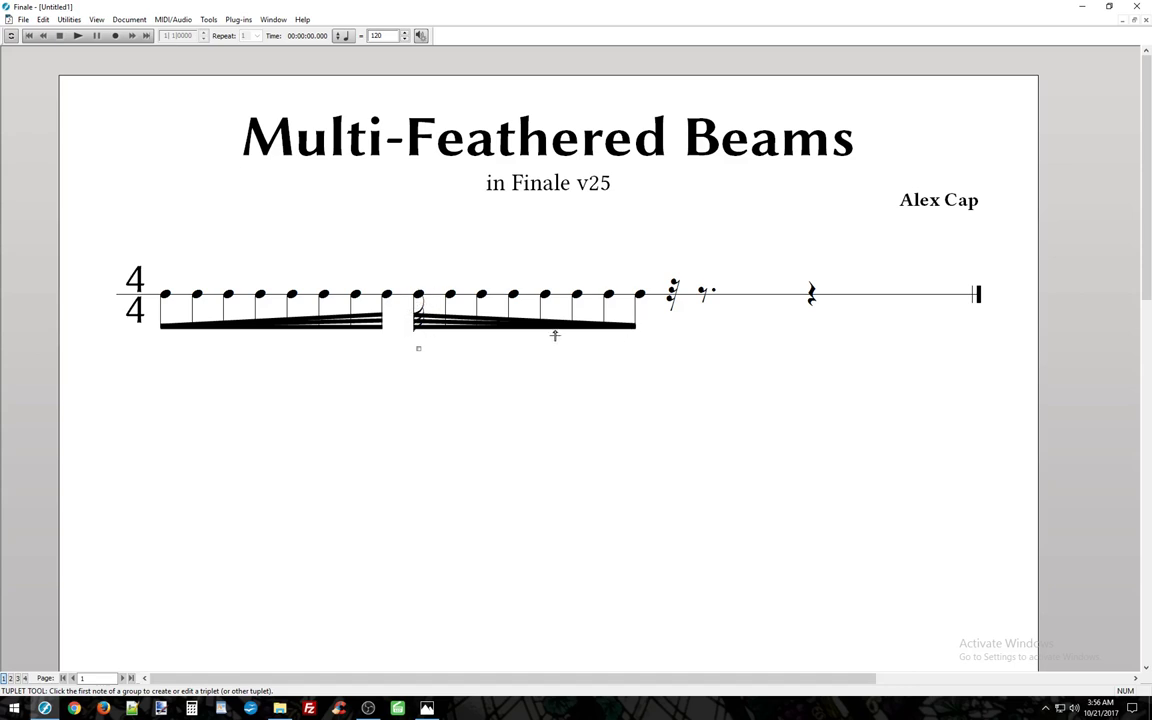
Step: Try to join the two feathered groups under one beam at the ninth note in Speedy Entry
key("s")
left_click(420, 297)
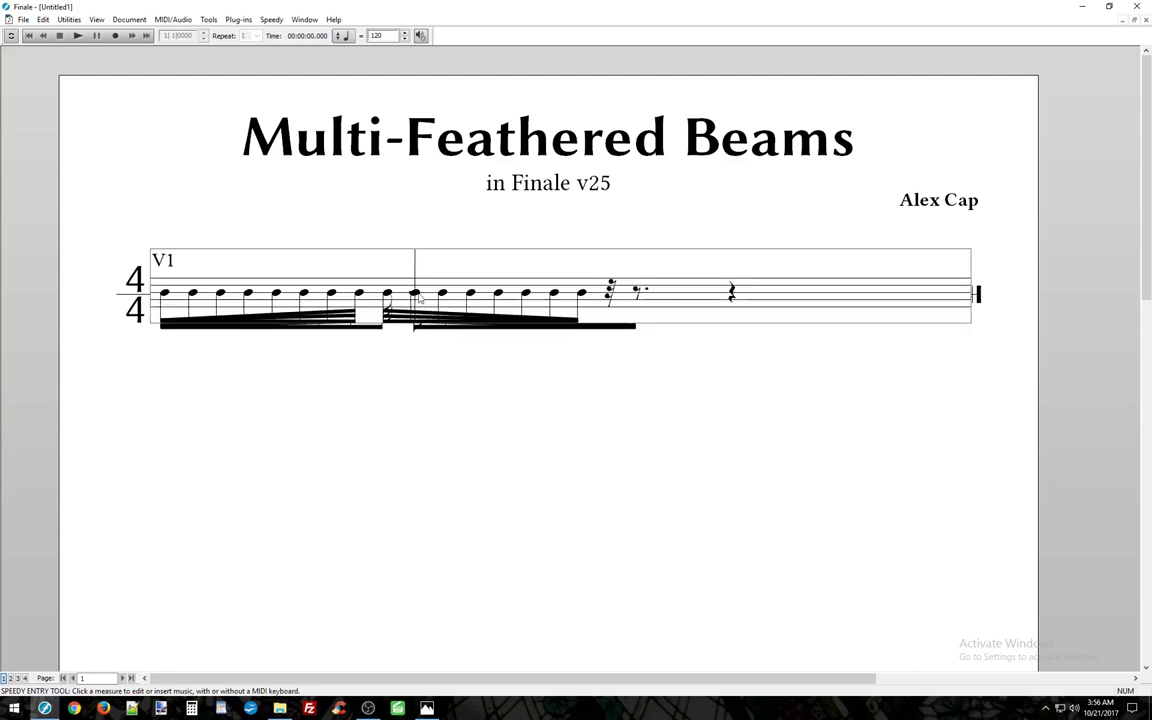
key("Left")
key("slash")
key("Right")
key("Right")
key("Right")
key("Right")
key("Right")
key("Right")
key("Right")
key("Right")
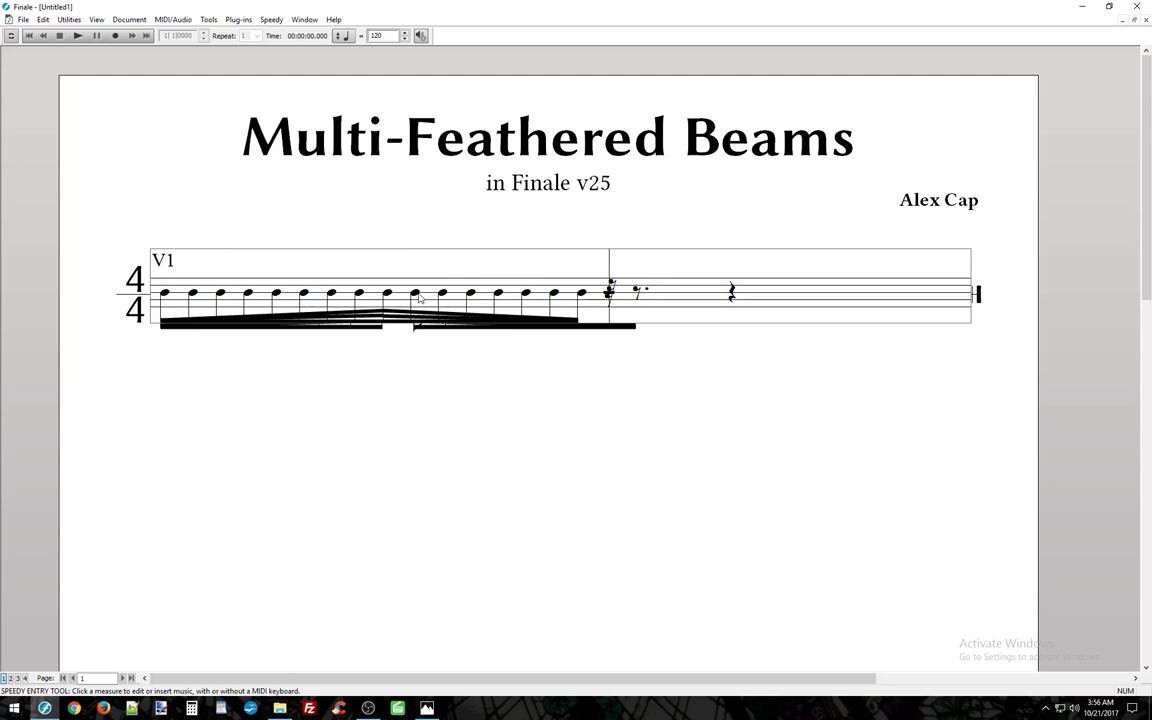
key("Escape")
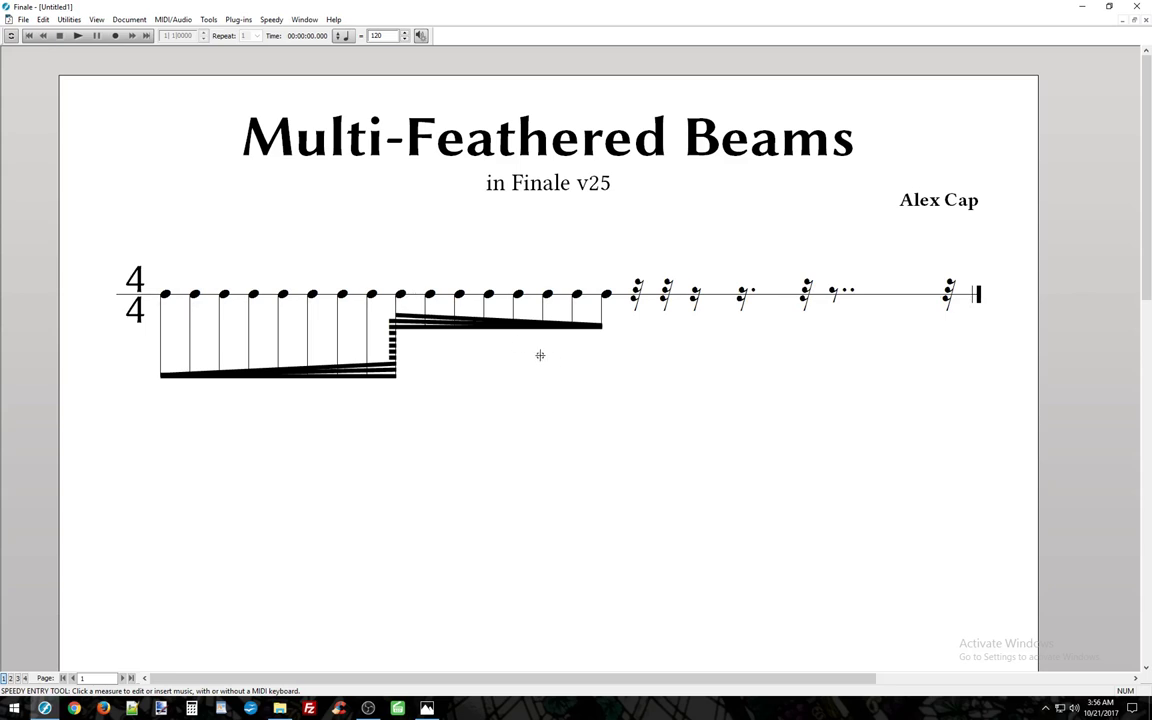
Step: Undo the last beam-joining edits to the measure
key("ctrl+z")
key("ctrl+z")
key("ctrl+z")
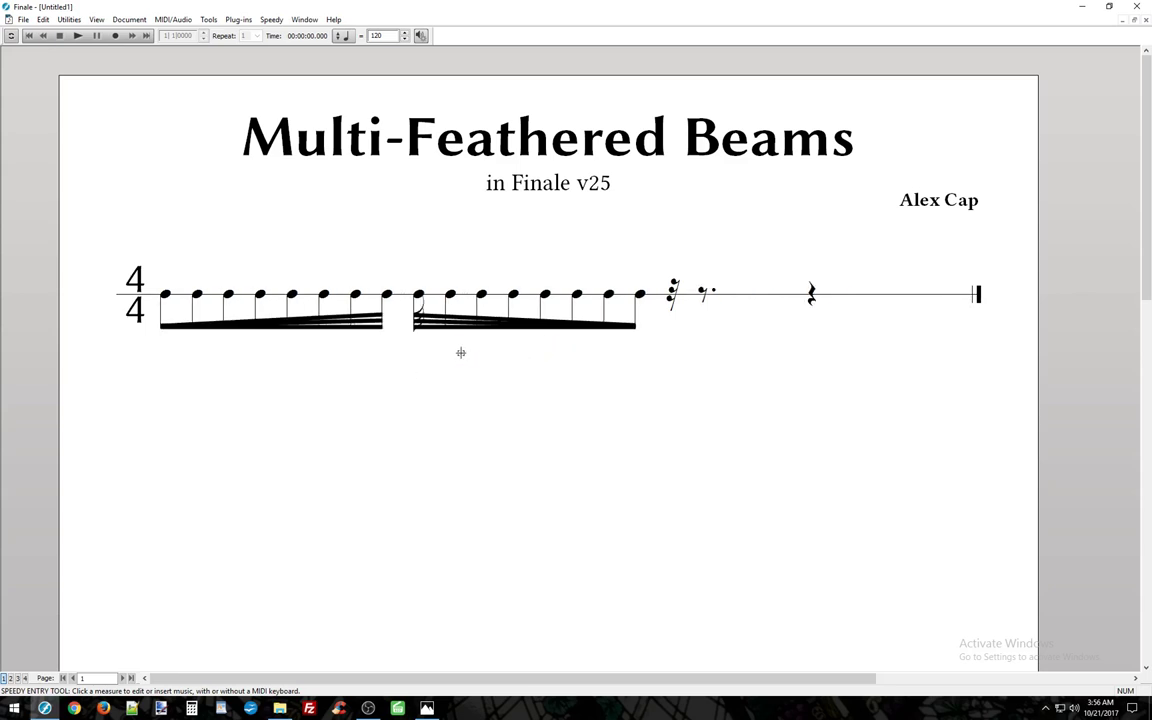
Step: Try beaming the ninth note with the notes that follow it, and restore the beam break after it
left_click(473, 297)
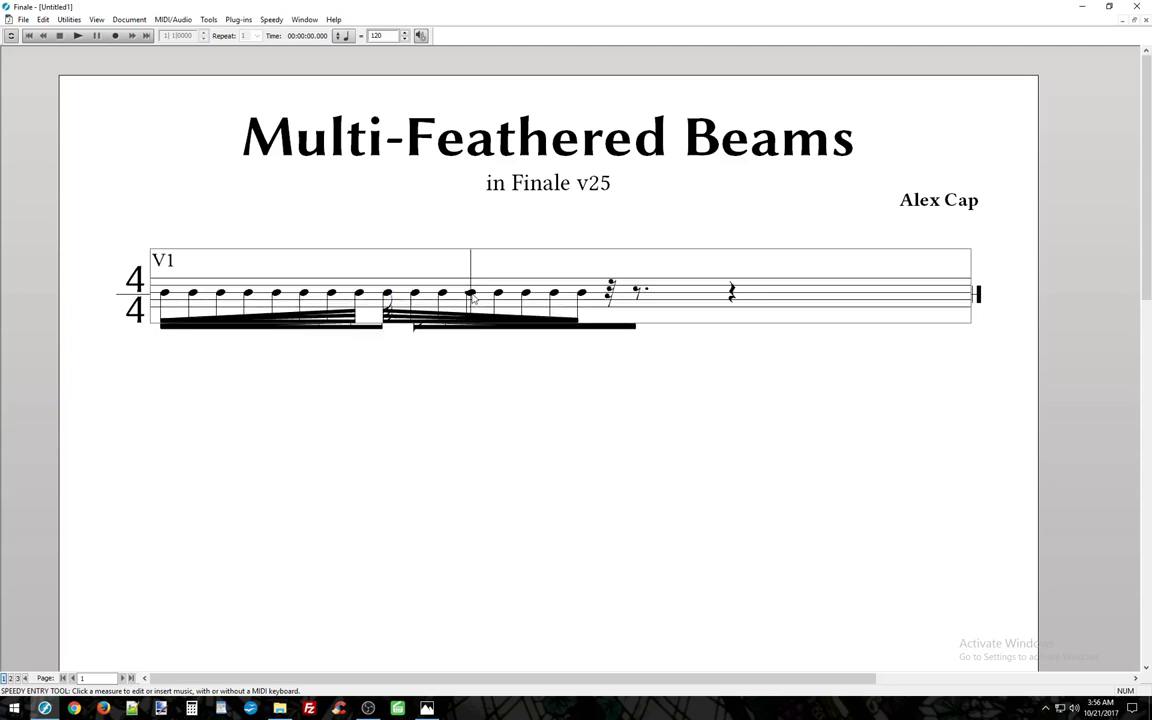
key("Left")
key("Left")
key("Left")
key("backslash")
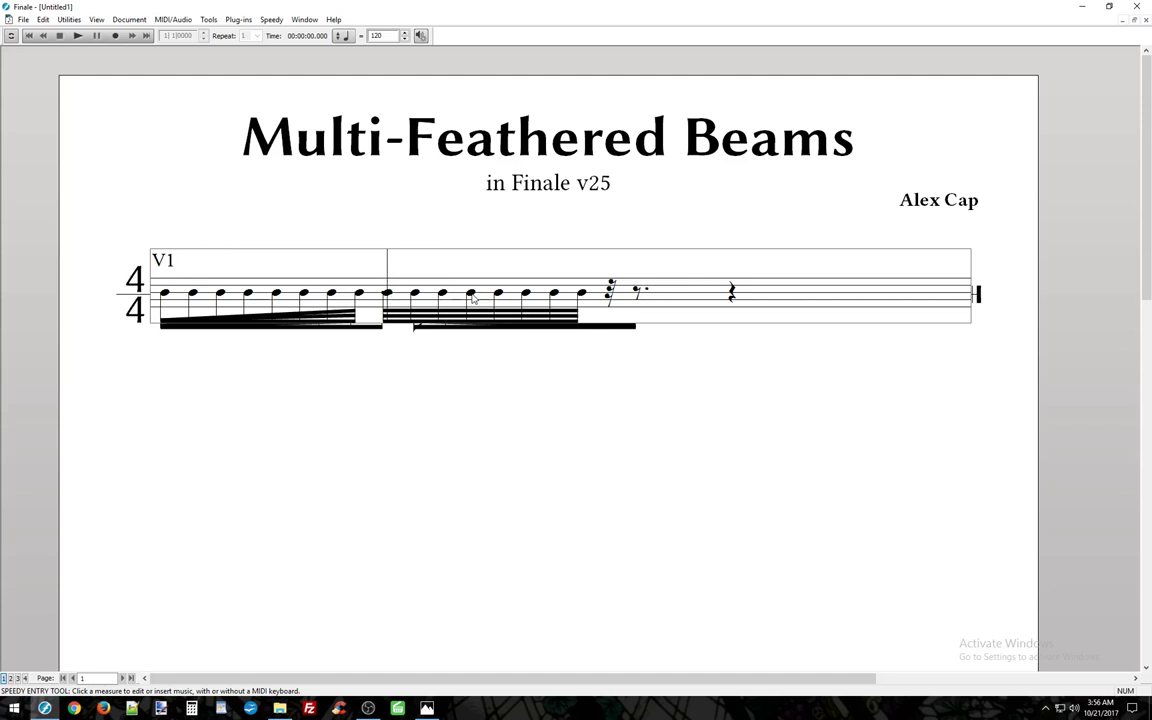
key("Right")
key("Right")
key("Right")
key("Left")
key("Left")
key("Left")
key("/")
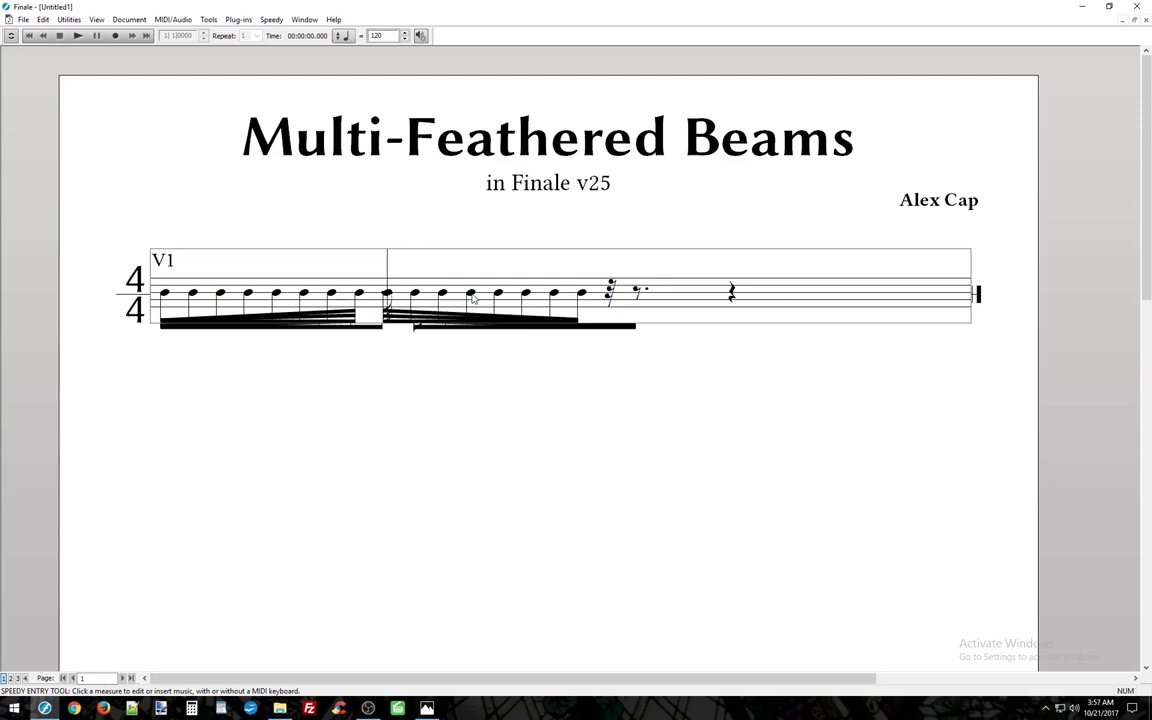
Step: Join the ninth note to the preceding beam so all notes share one continuous feathered beam, and close the entry frame
key("/")
key("Right")
key("Right")
key("Right")
key("Right")
key("Right")
key("Right")
key("Right")
key("Right")
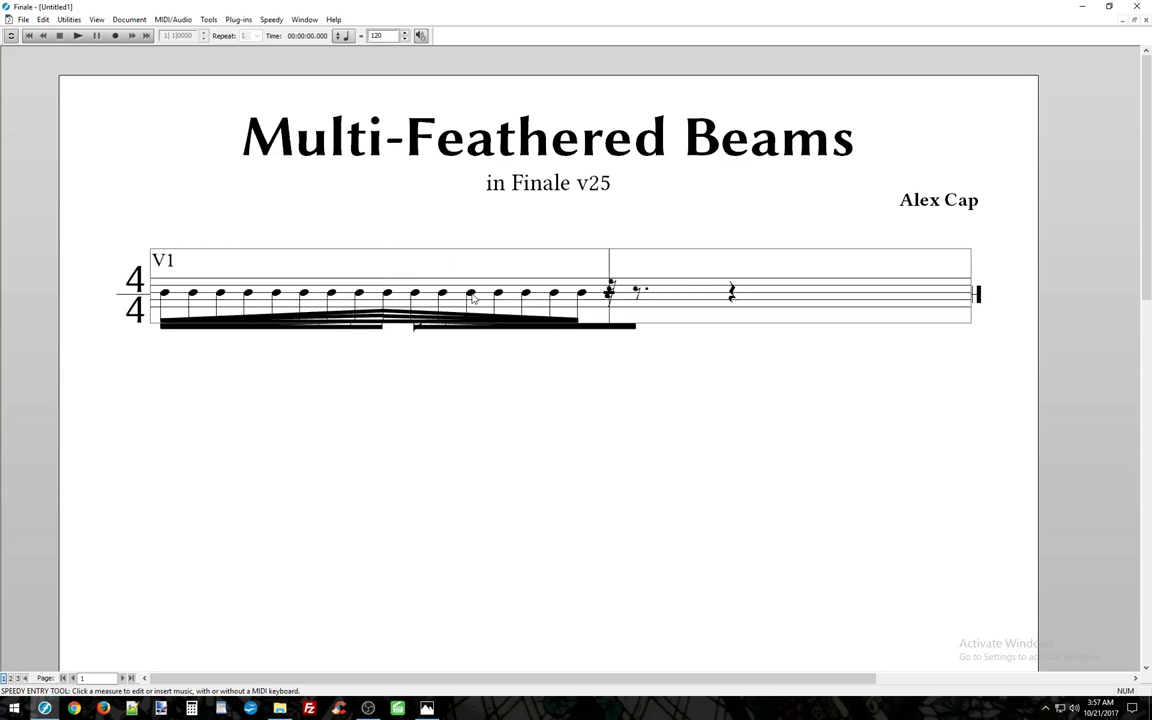
key("Escape")
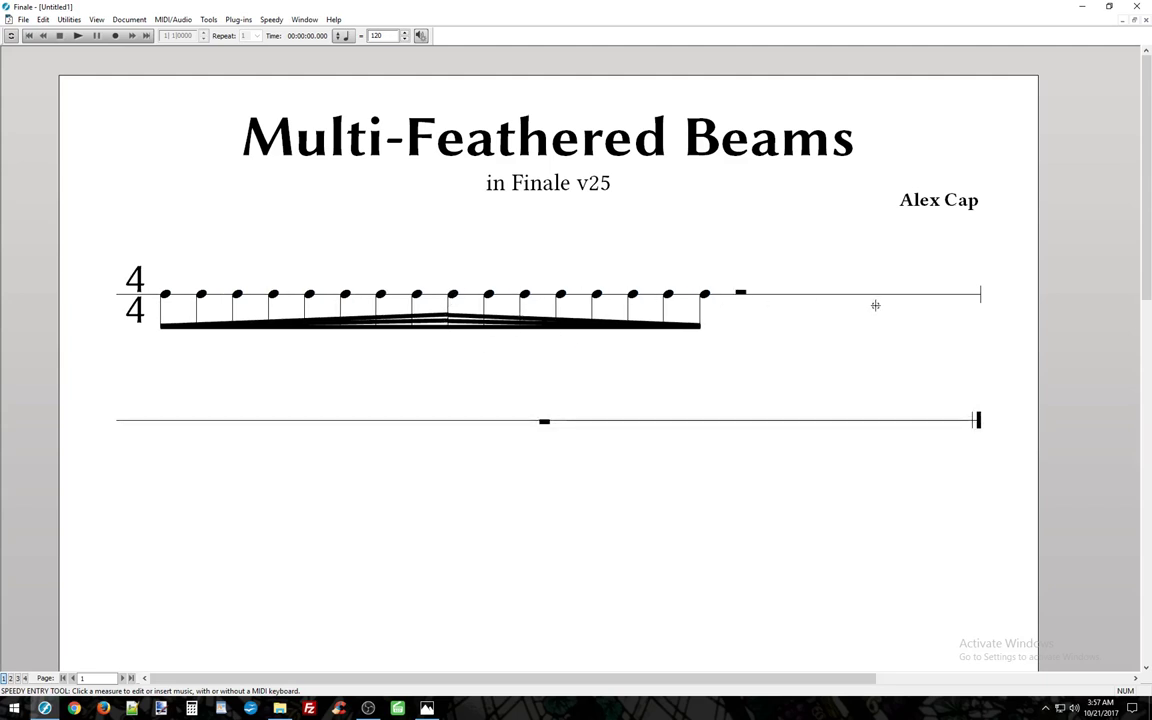
left_click(766, 299)
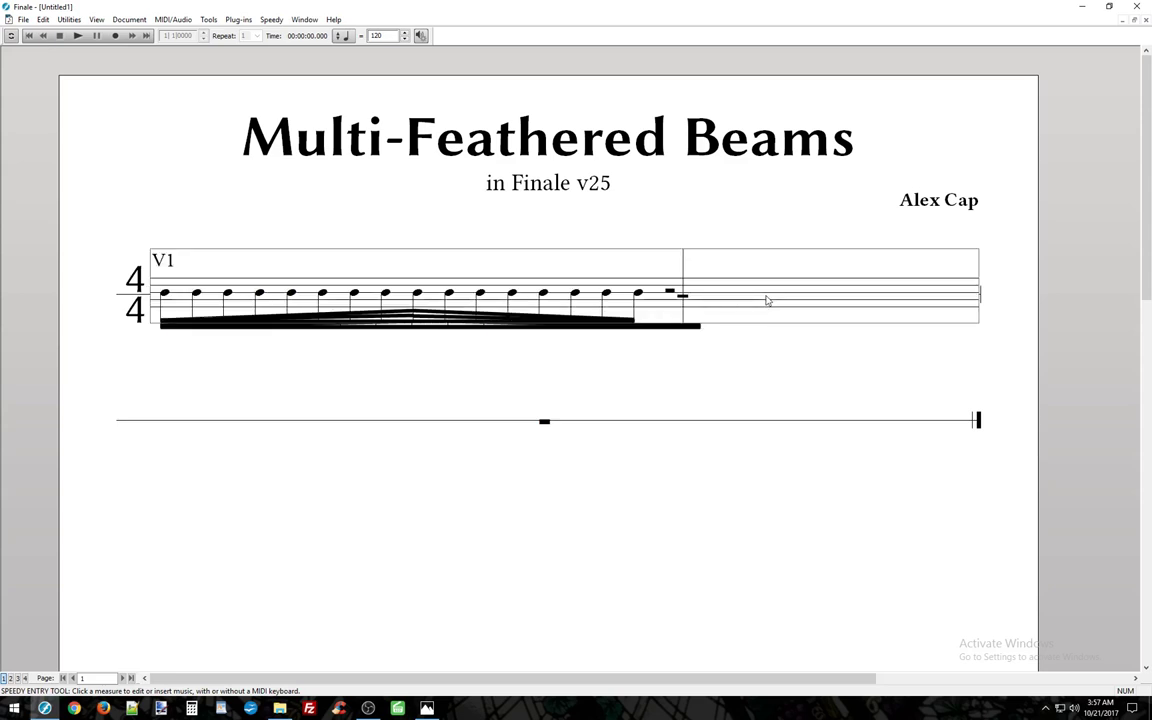
left_click(360, 378)
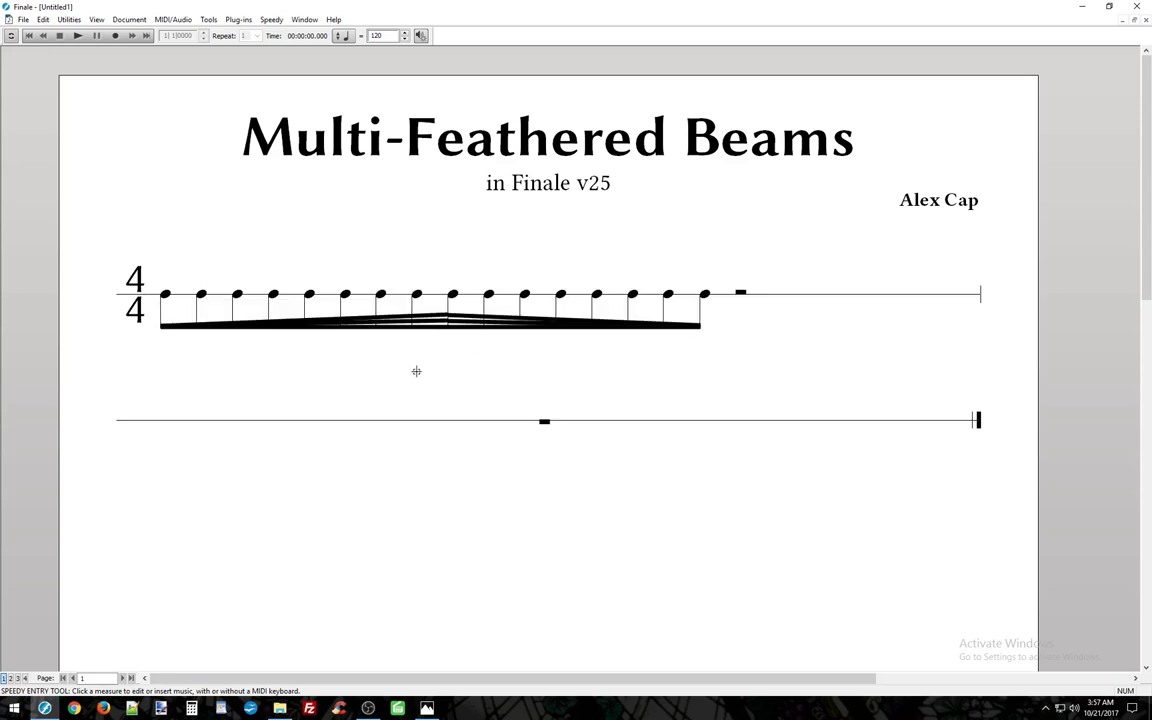
Step: Adjust the end of the closing secondary beam at the last note with the Secondary Beam Angle tool, to an offset of about -0.122
key("Escape")
key("alt+t")
key("a")
key("s")
key("s")
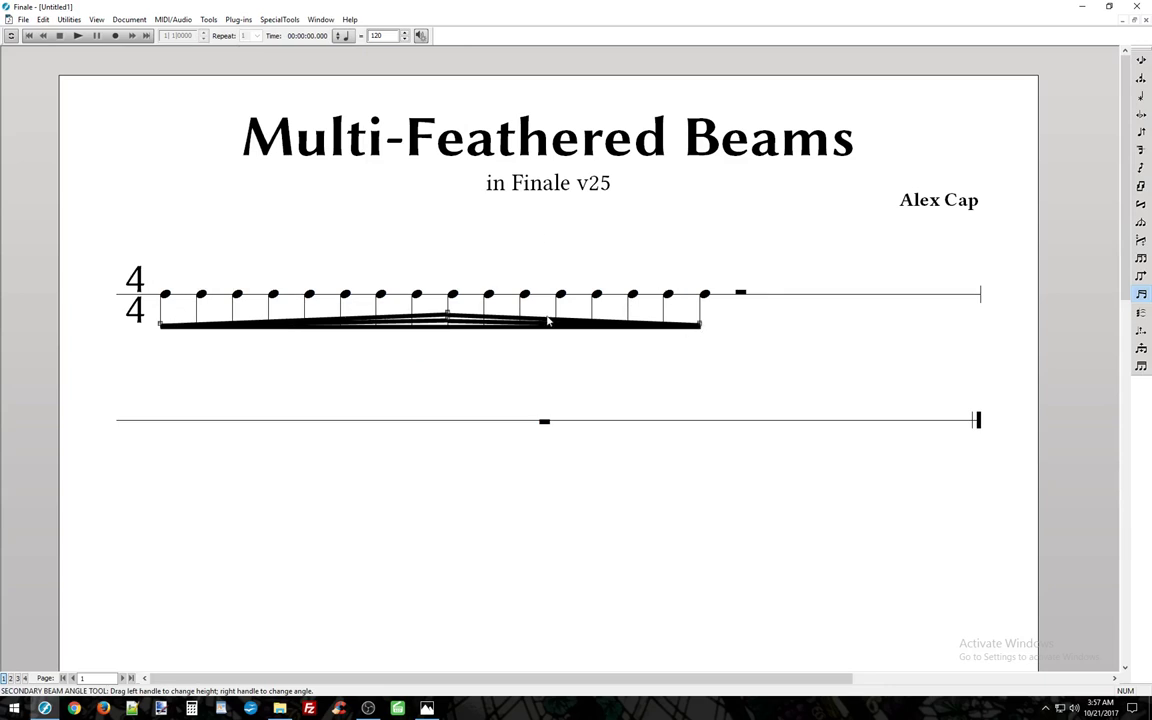
mouse_move(702, 326)
left_mouse_down()
mouse_move(706, 303)
mouse_move(705, 326)
left_mouse_up()
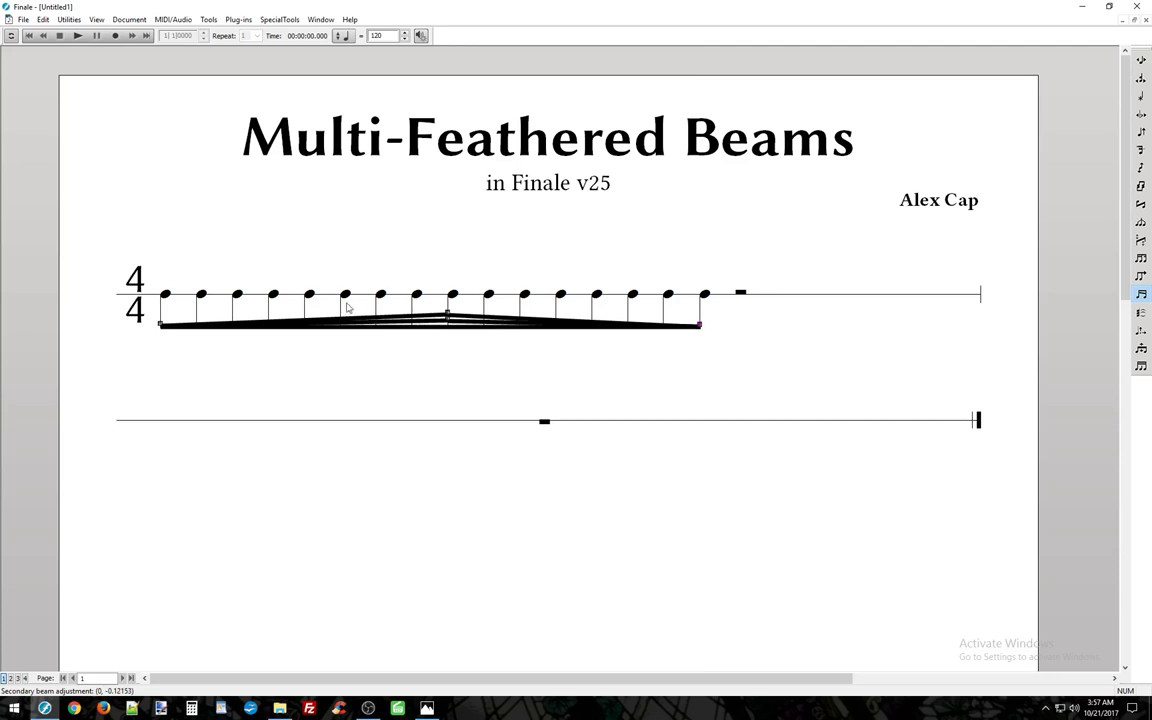
key("Escape")
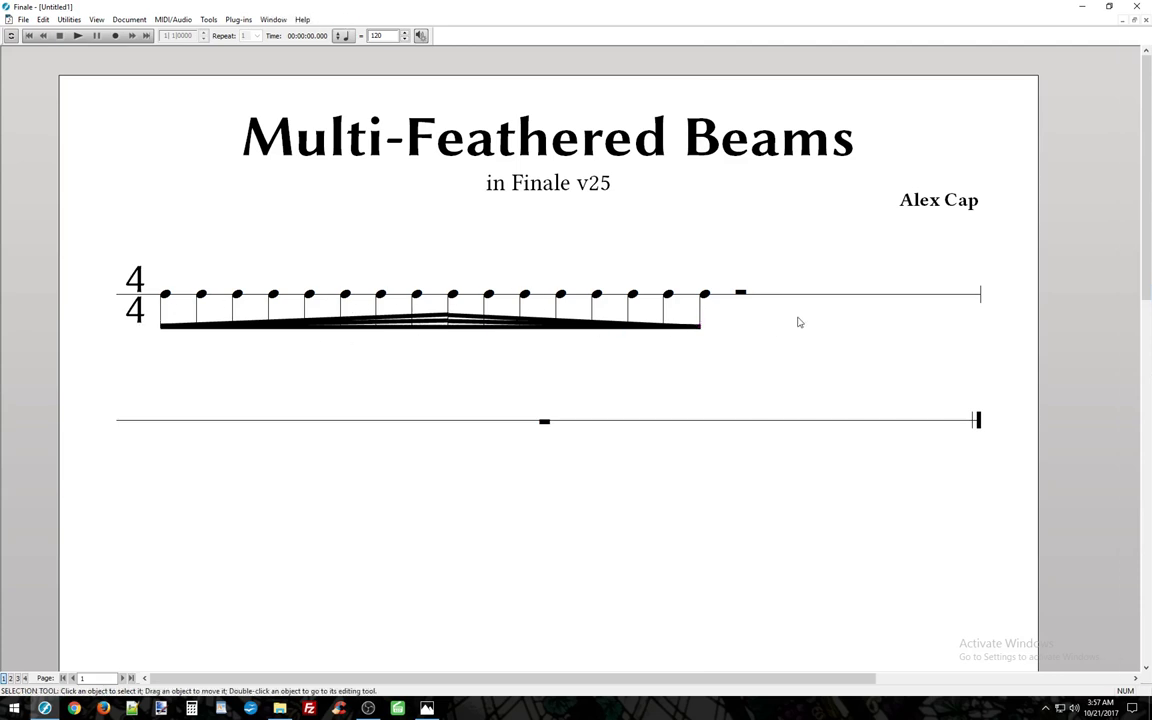
Step: Clear the first measure of its existing notes and switch to Speedy Entry
left_click(542, 298)
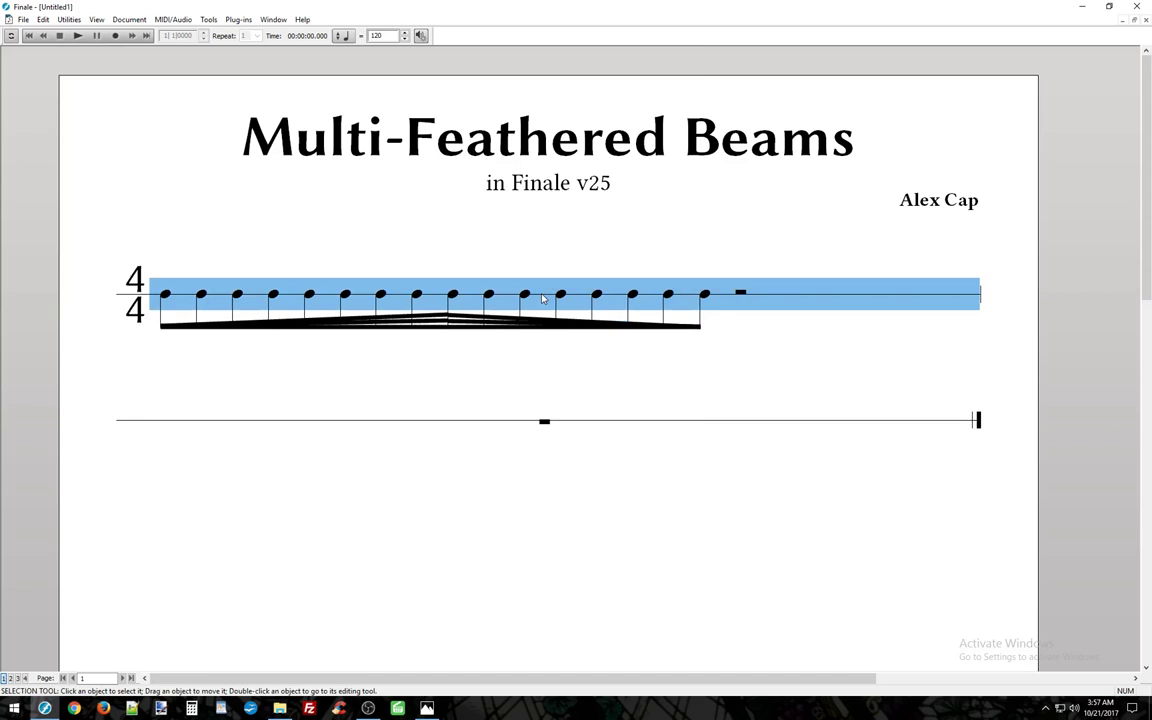
key("BackSpace")
key("s")
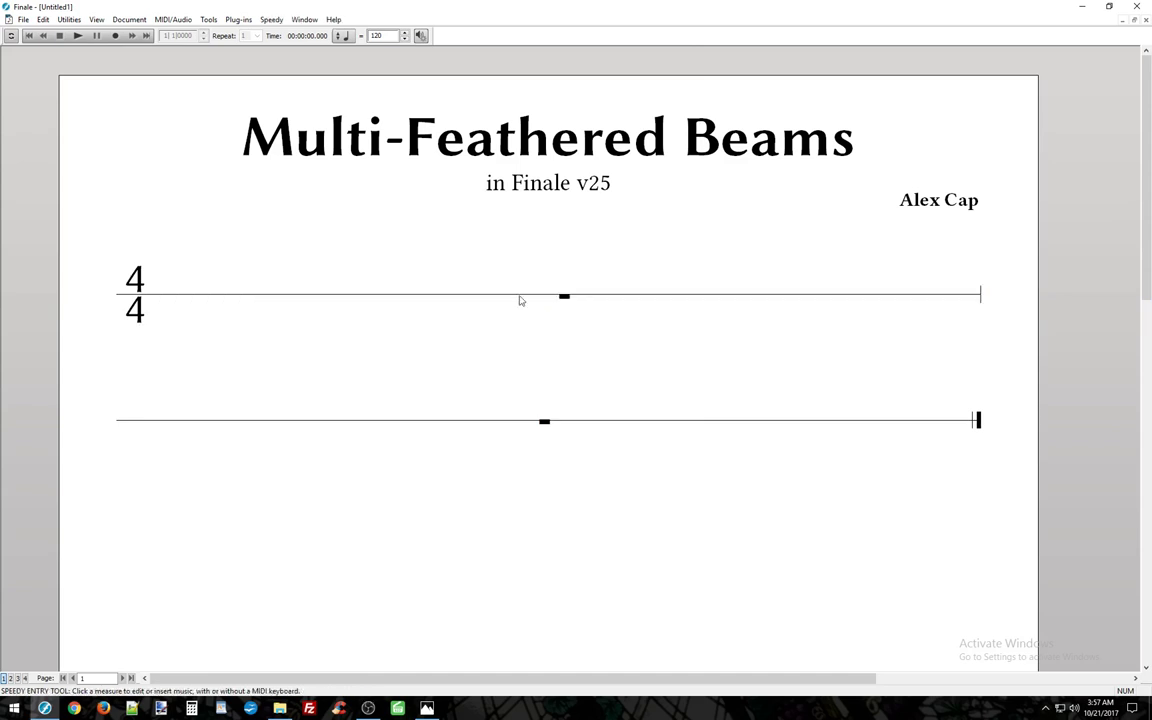
Step: Enter eight 32nd notes at the start of the emptied first measure
left_click(367, 298)
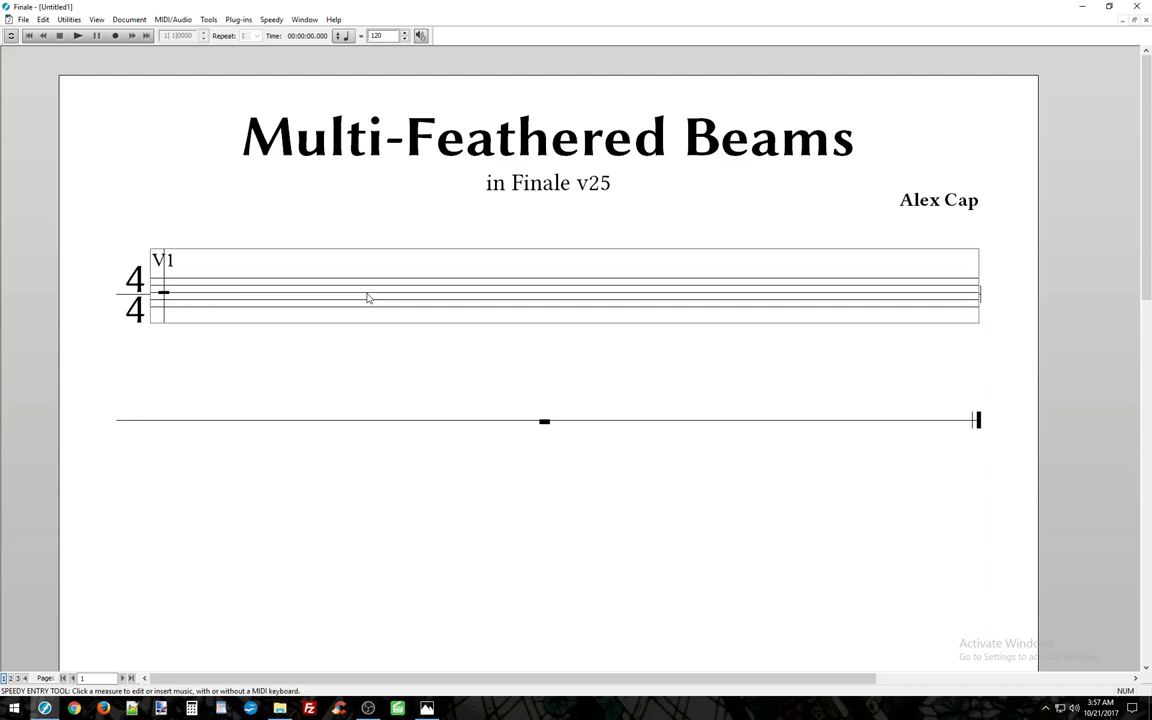
key("1")
key("1")
key("1")
key("1")
key("1")
key("1")
key("1")
key("1")
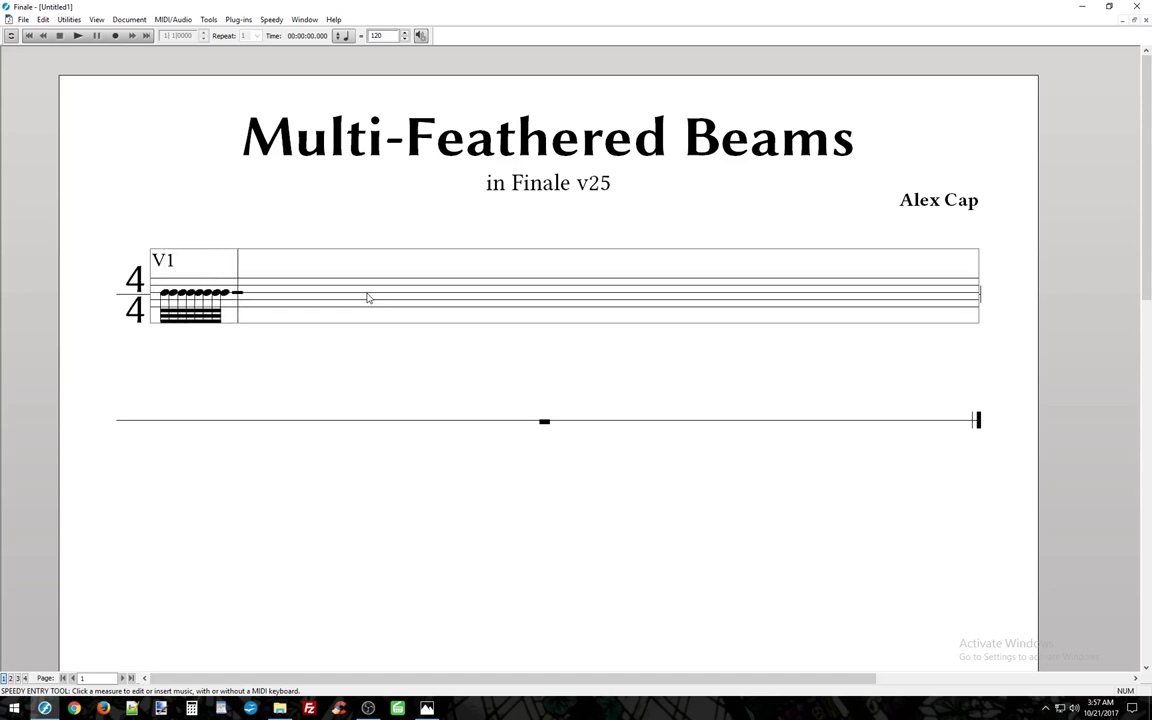
Step: Break the beam at note 8 so it stands alone, enter eight more 32nd notes as a second group, and close the entry frame
key("/")
key("1")
key("1")
key("1")
key("1")
key("1")
key("1")
key("1")
key("1")
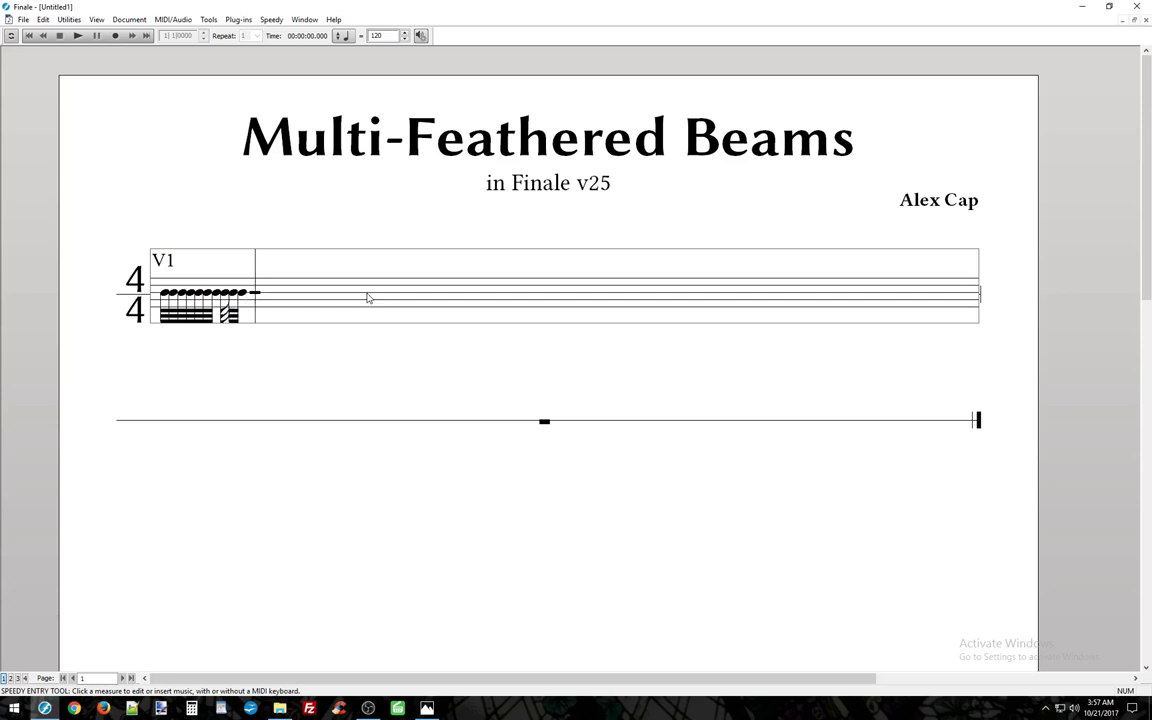
key("shift+Left")
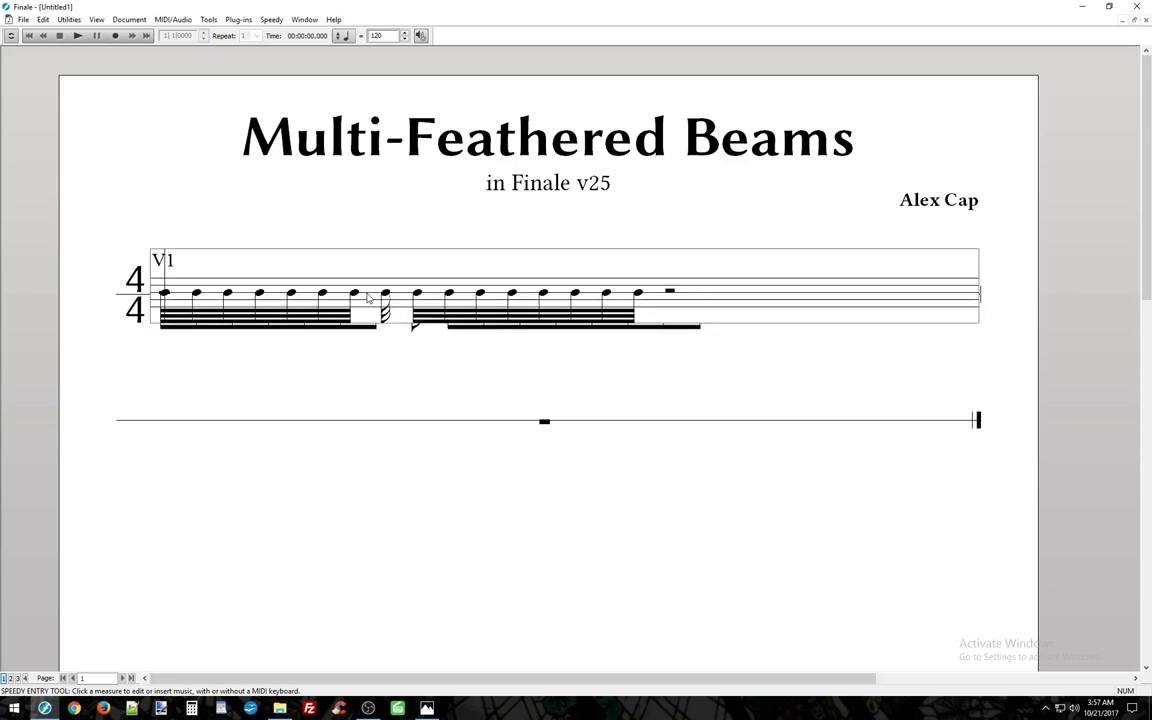
key("Escape")
key("Escape")
Step: With the Secondary Beam Angle tool, fan out the first group's secondary beams from note 1 and narrow the second group's toward its last note
key("alt+t")
key("a")
key("s")
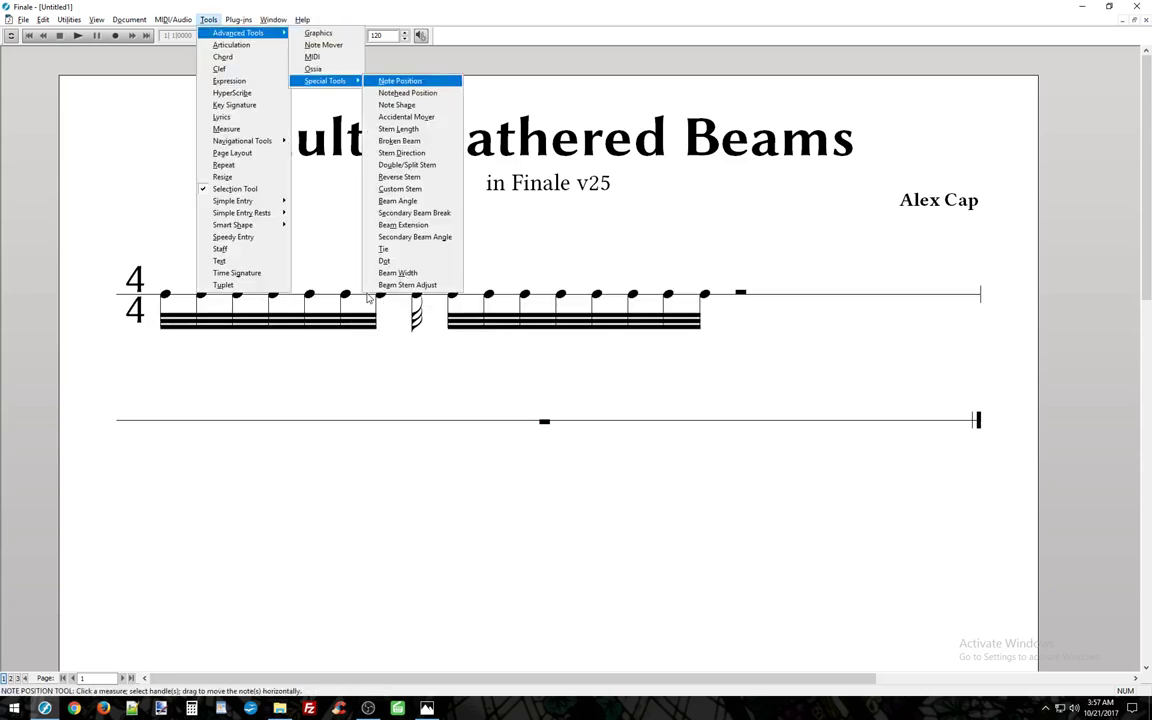
key("g")
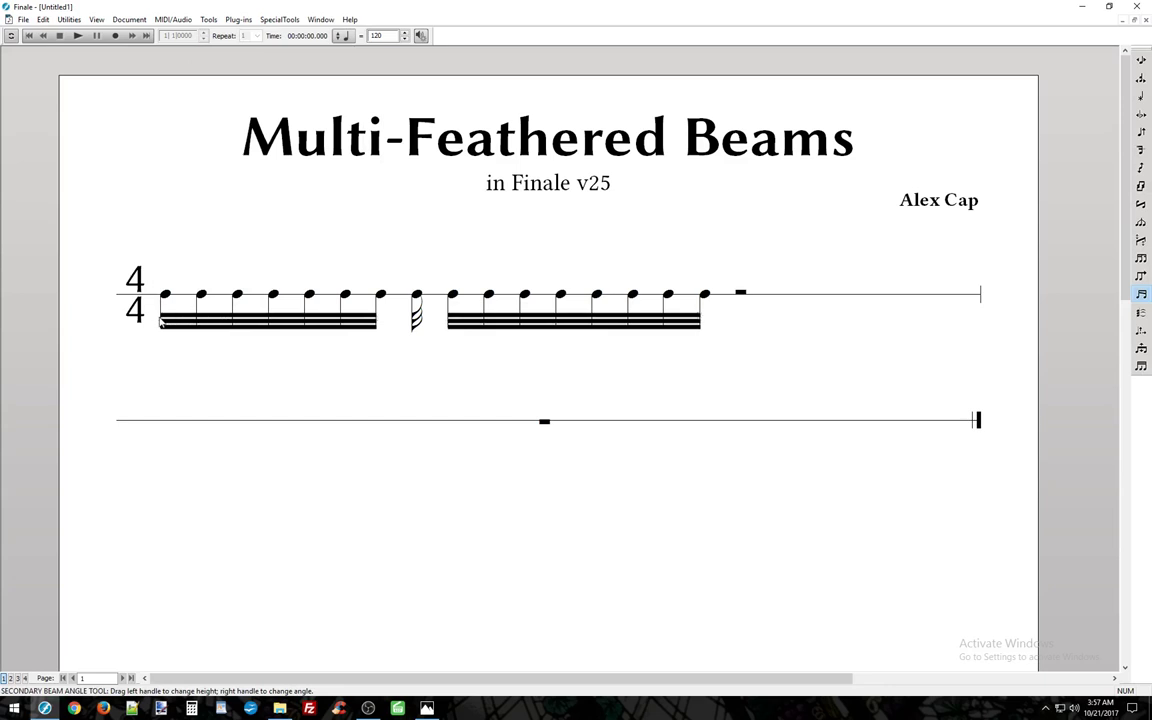
left_click_drag(160, 316, 161, 326)
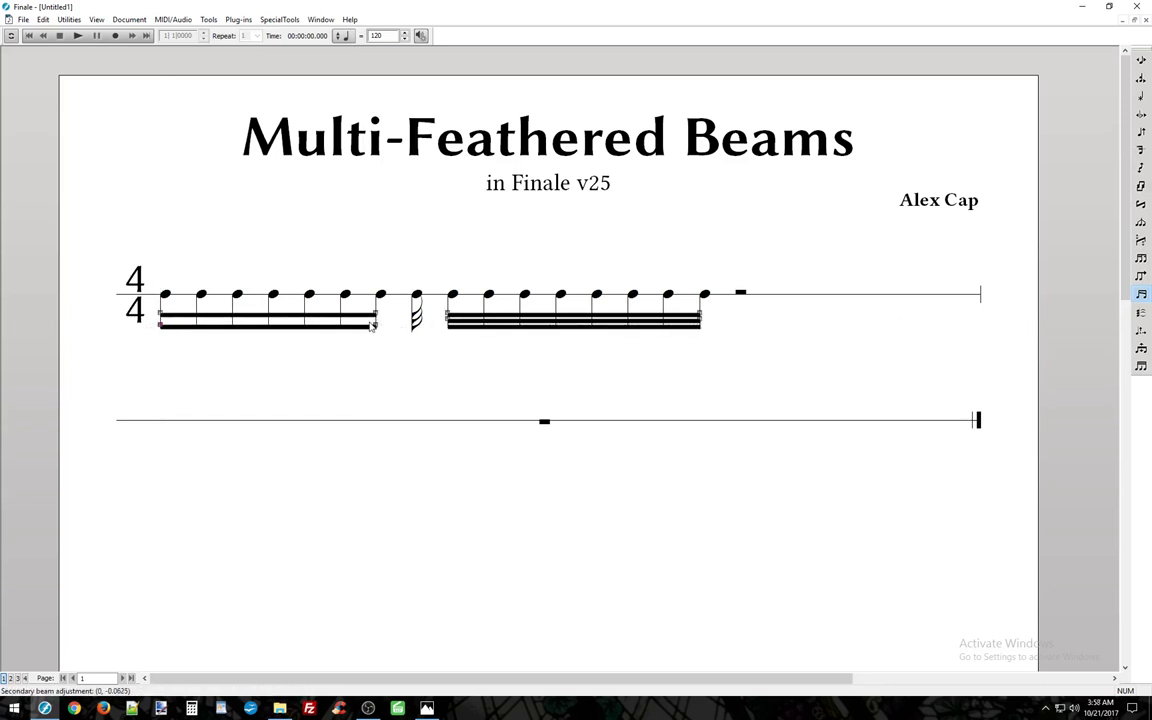
left_click_drag(379, 328, 380, 315)
left_click_drag(160, 315, 160, 326)
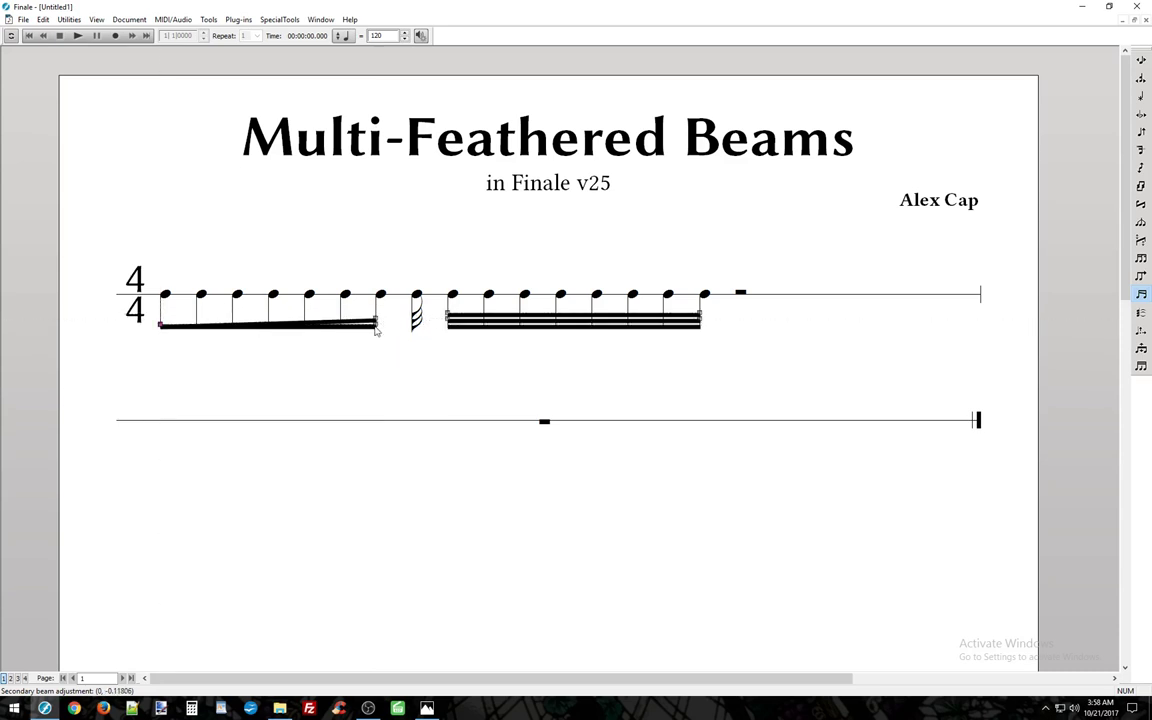
left_click_drag(376, 324, 378, 311)
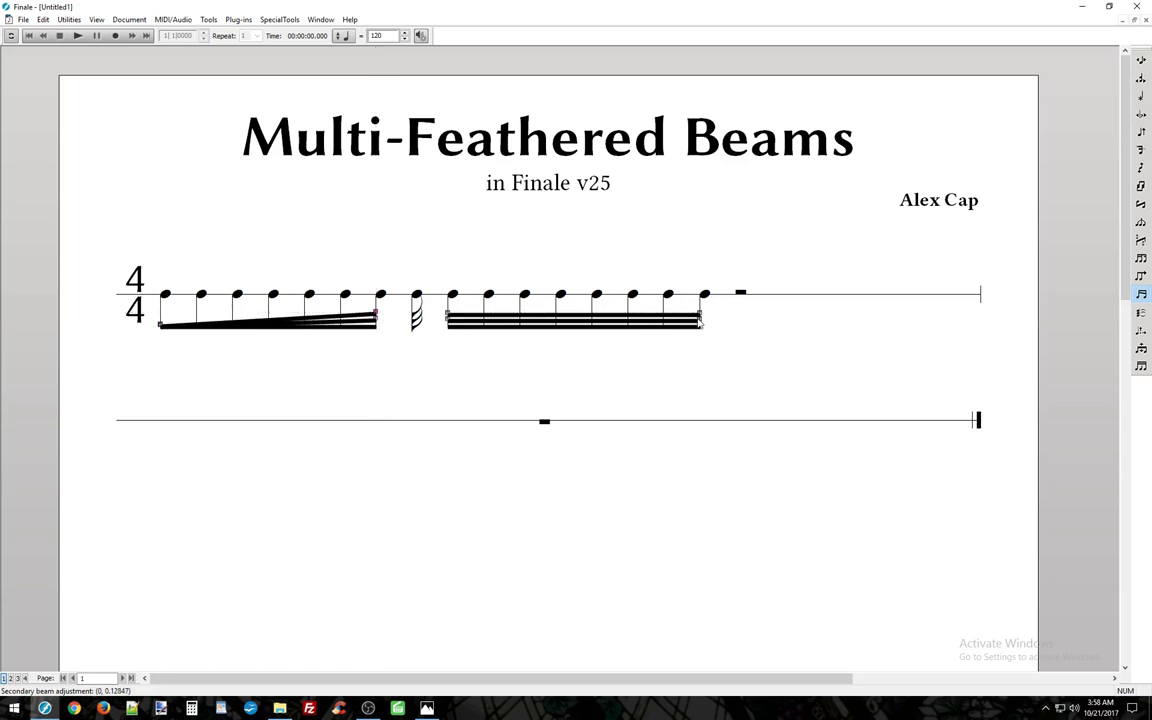
mouse_move(701, 322)
left_mouse_down()
mouse_move(700, 312)
mouse_move(703, 322)
left_mouse_up()
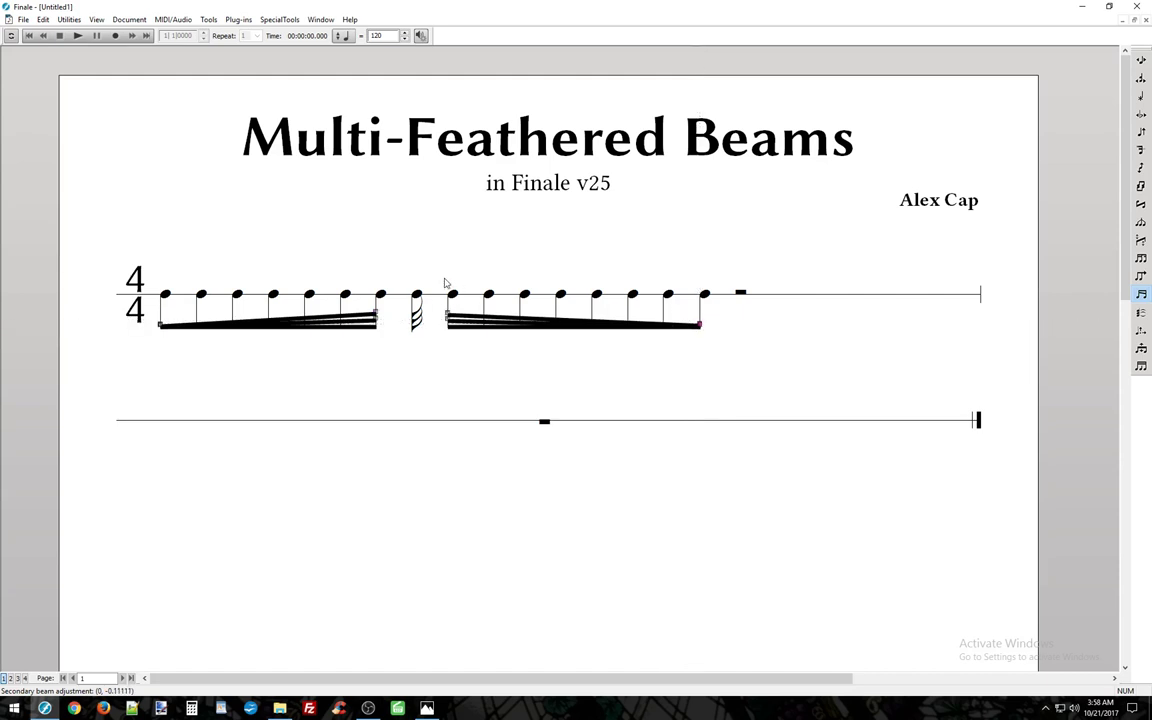
key("Escape")
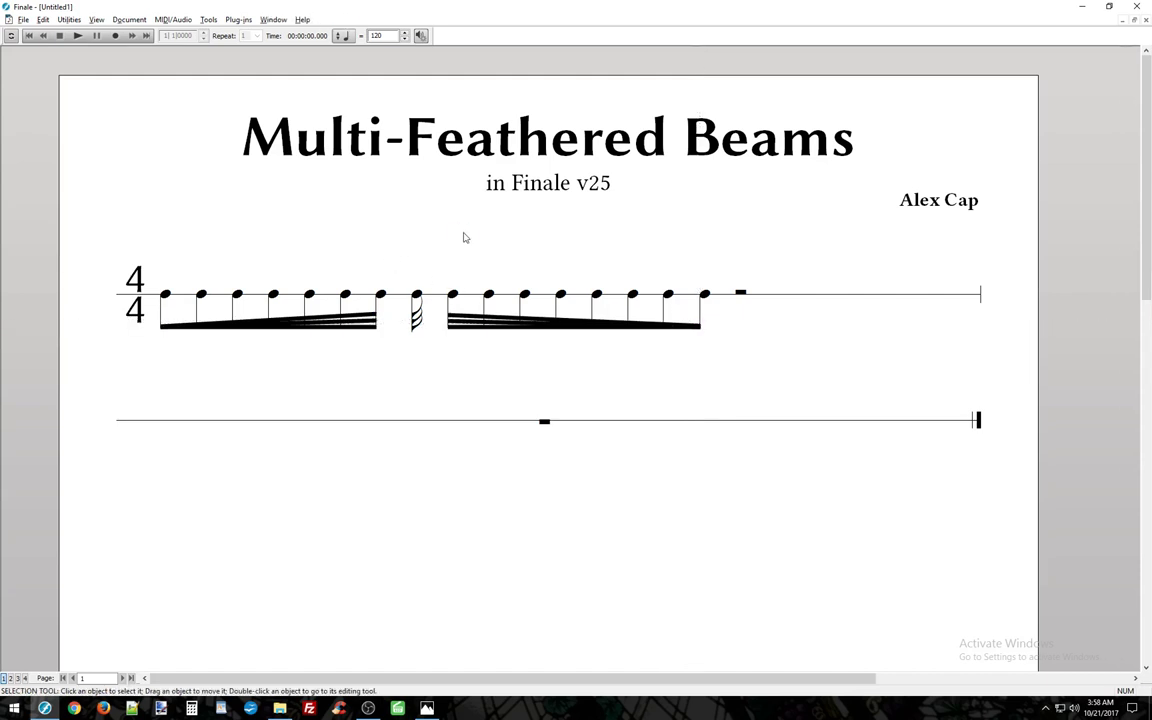
Step: Define a tuplet on the lone unbeamed note as 1 32nd in the space of 0 32nds, with number and shape both set to Nothing
key("alt+t")
key("u")
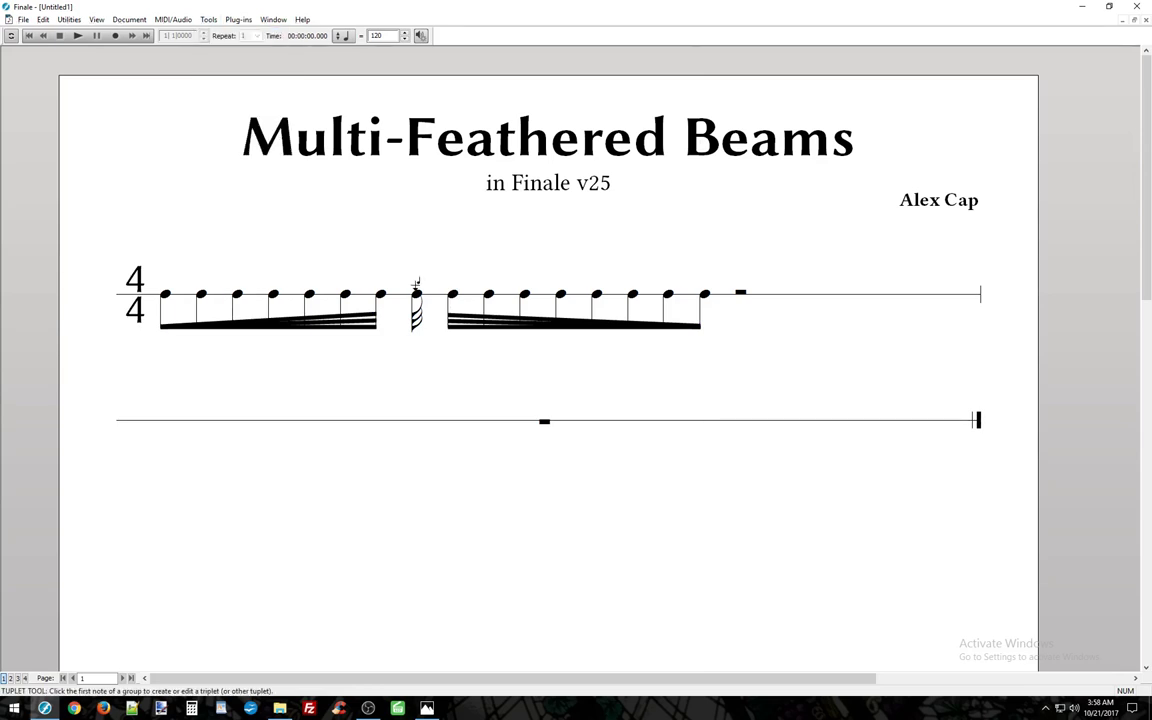
left_click(416, 294)
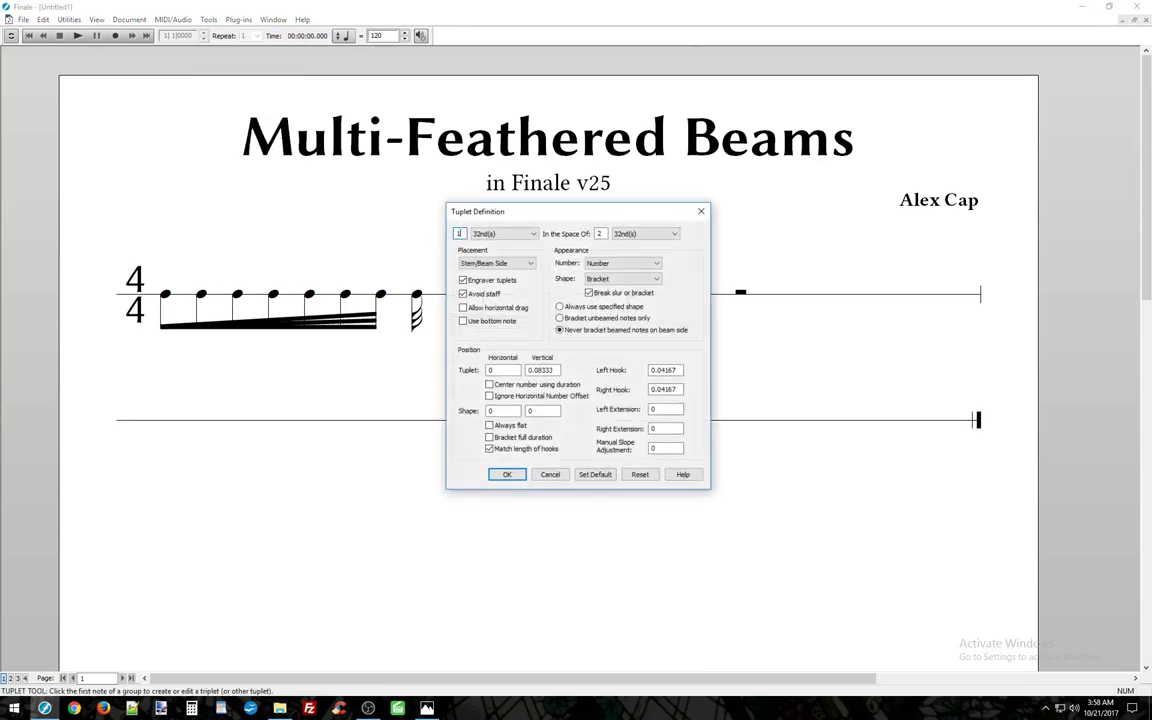
type("1")
key("Tab")
left_click(620, 263)
left_click(600, 271)
left_click(620, 279)
left_click(604, 290)
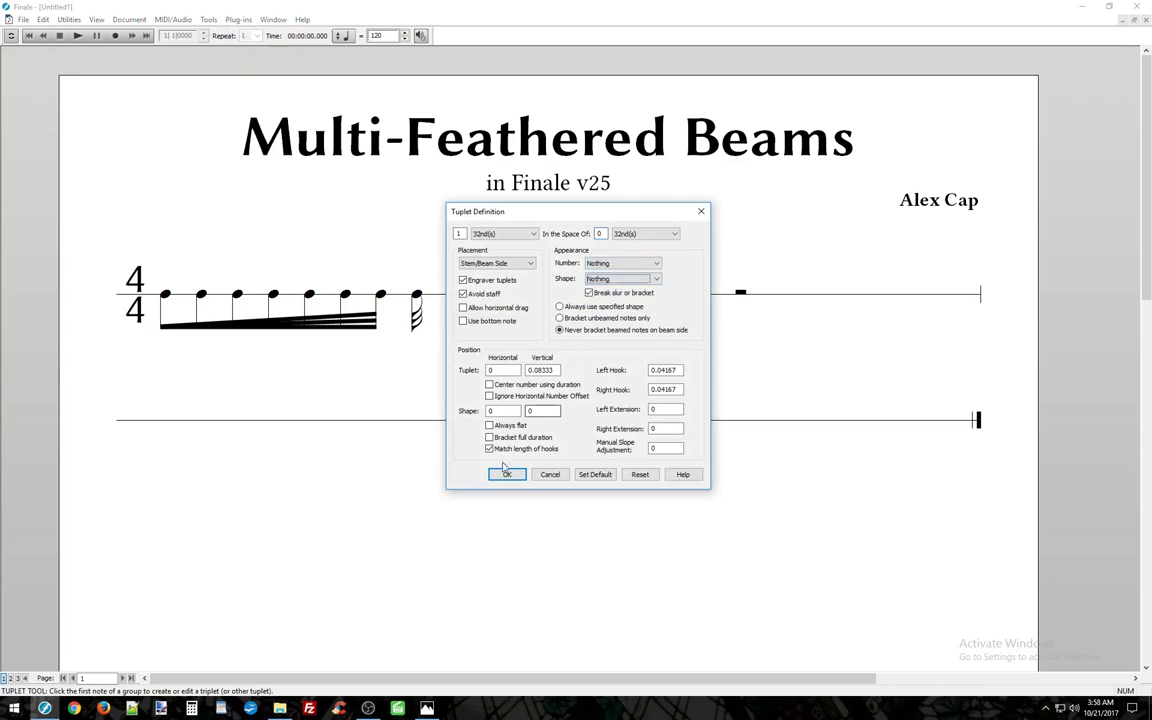
left_click(507, 474)
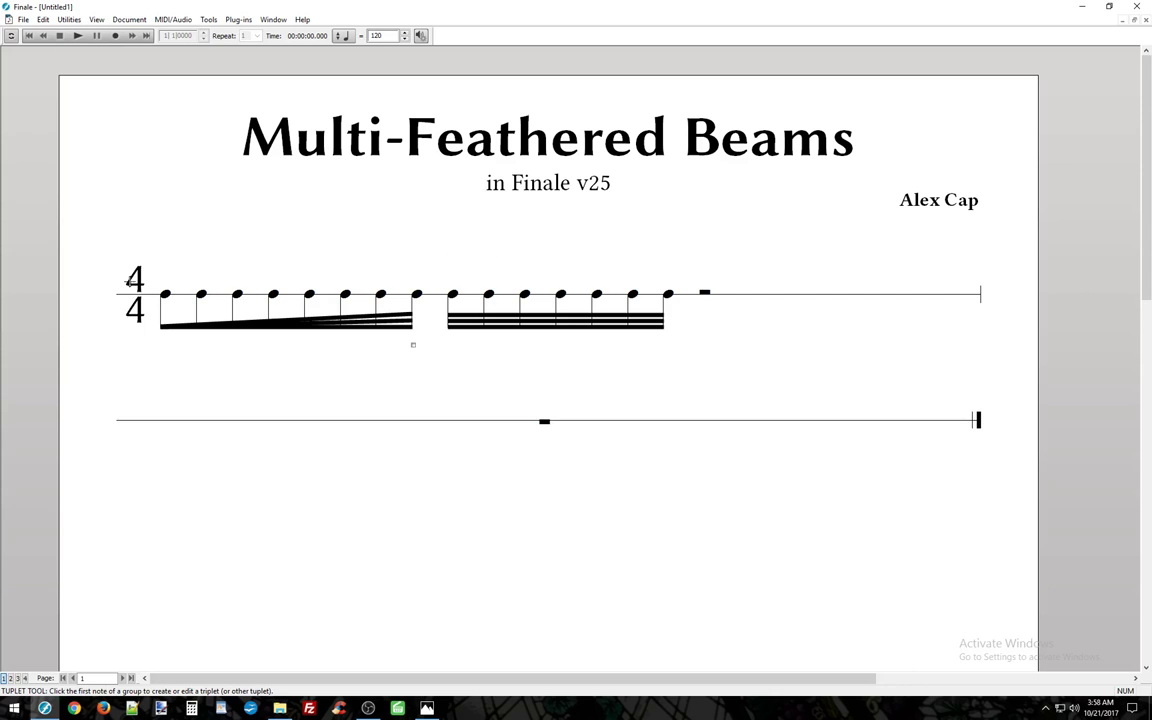
Step: In Speedy Entry, rejoin the beams at the zero-duration note so both feathered groups form one continuous beam
key("F3")
left_click(438, 295)
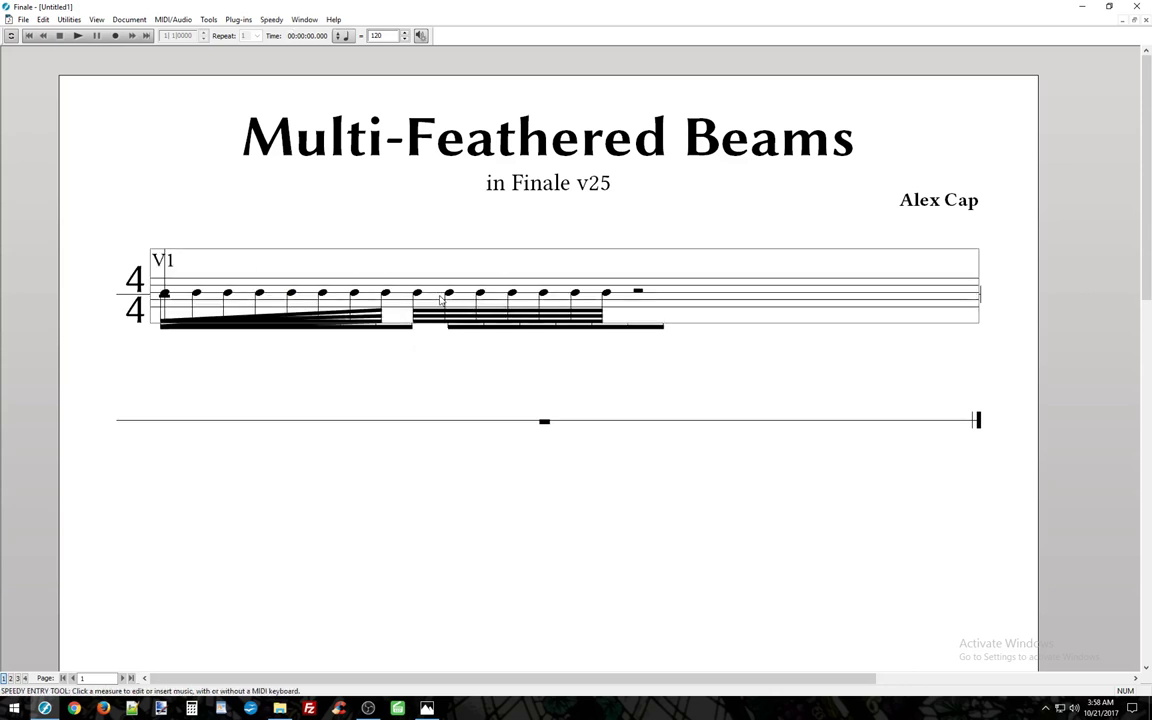
key("Right")
key("Right")
key("Right")
key("Right")
key("Right")
key("Right")
key("Right")
key("slash")
key("Right")
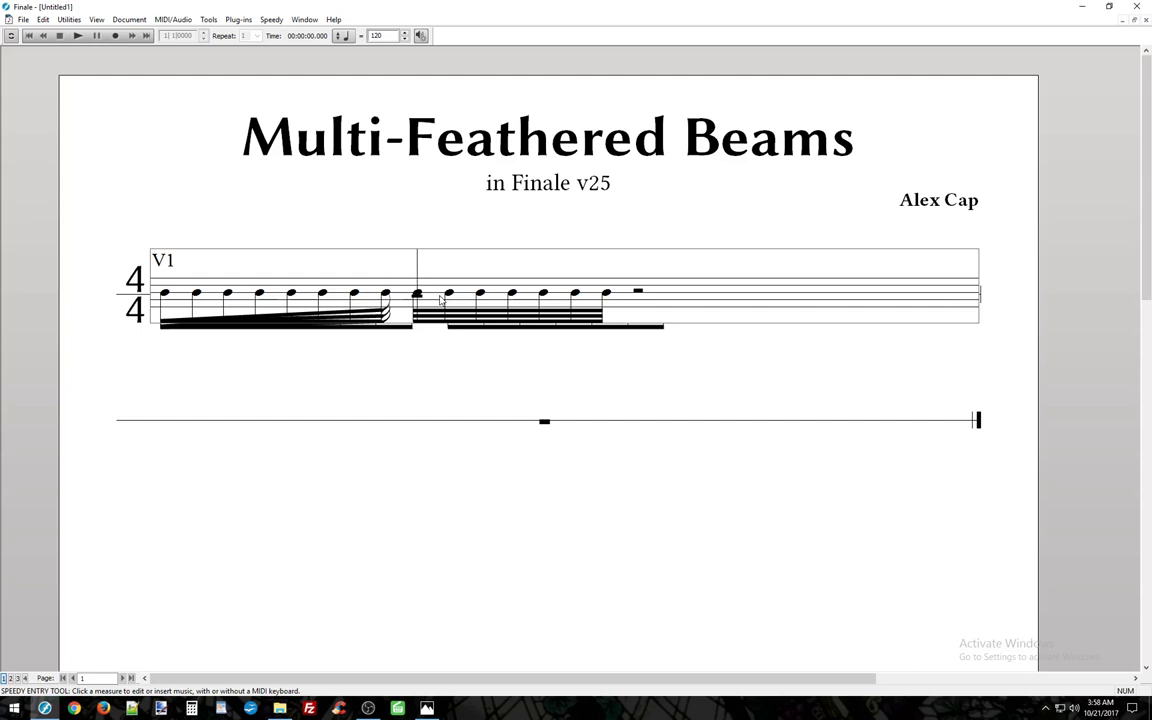
key("Right")
key("Left")
key("slash")
Step: Move past the end of the measure, remove the extra 32nd rest there, and leave Speedy Entry
key("Right")
key("Right")
key("Right")
key("Right")
key("Right")
key("Right")
key("Right")
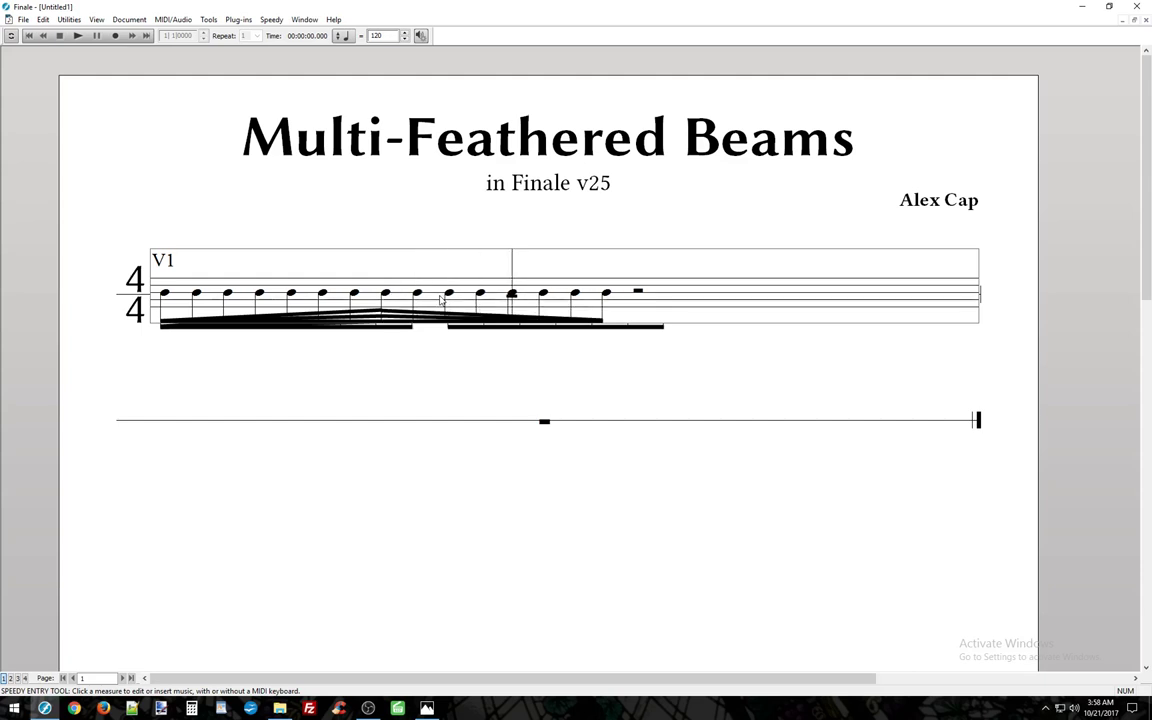
key("Right")
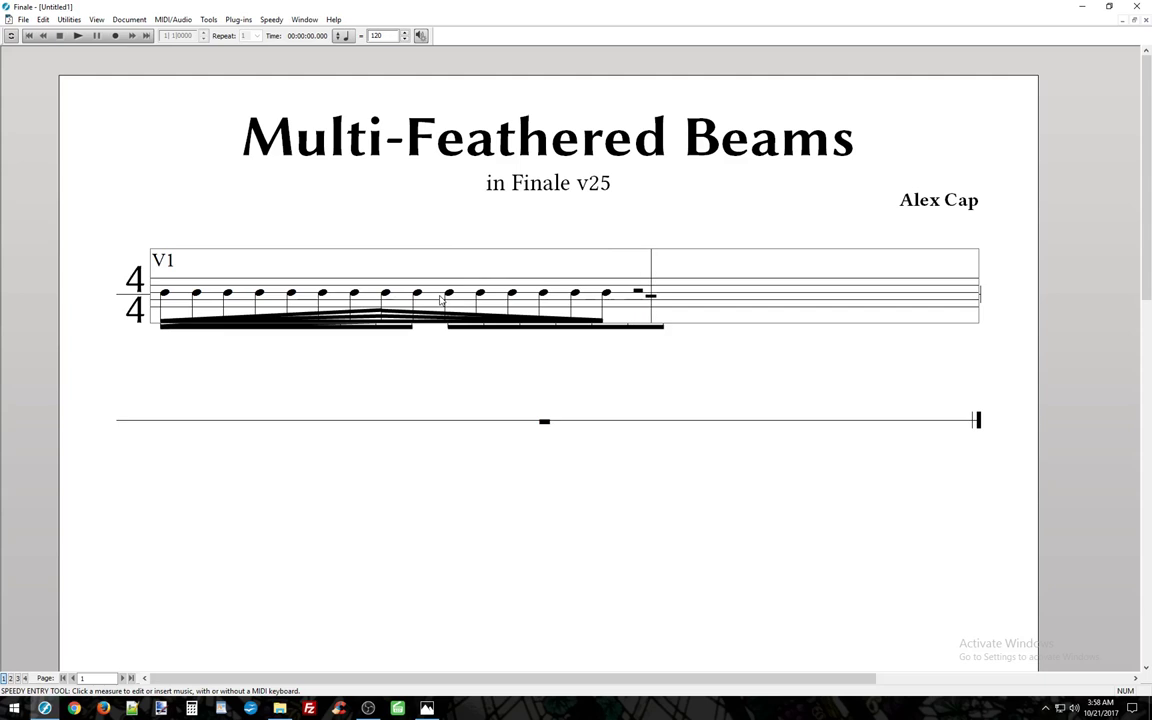
key("Right")
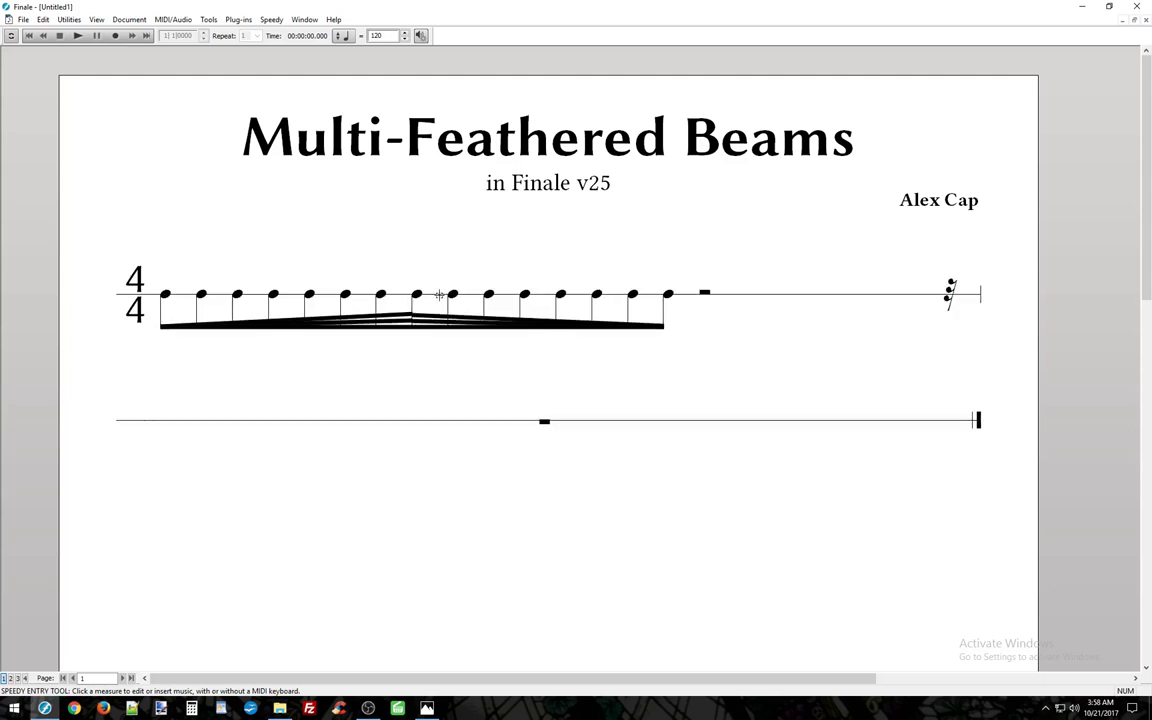
key("Left")
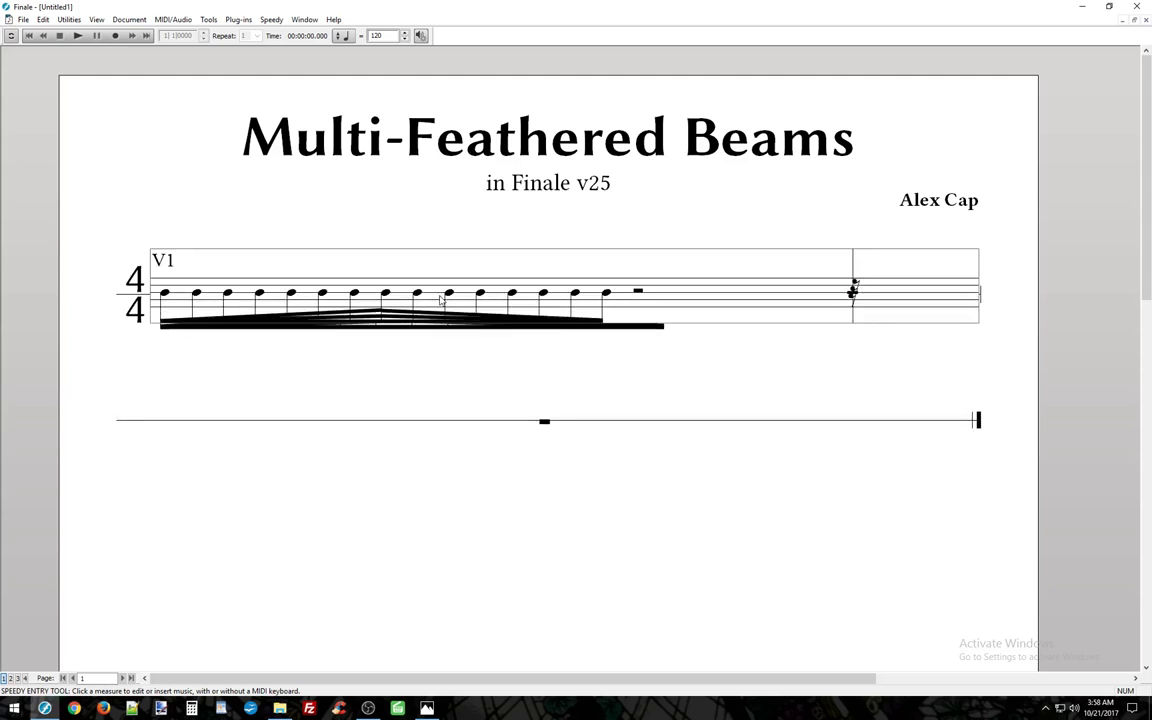
key("Escape")
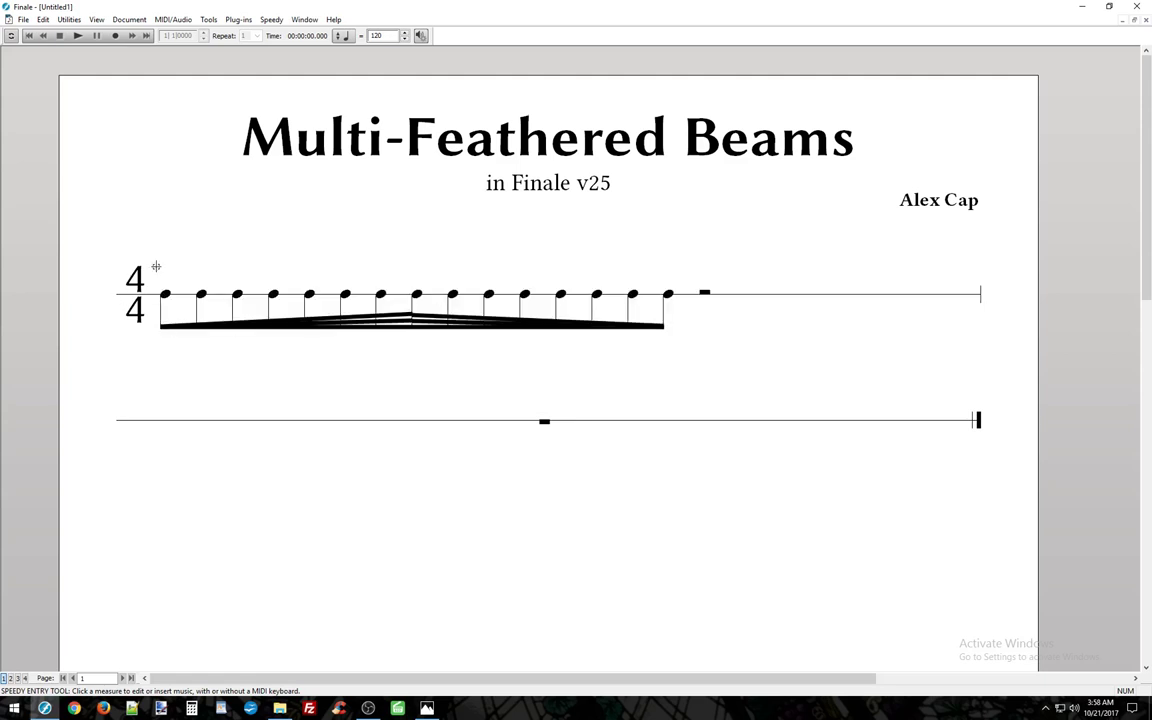
key("Escape")
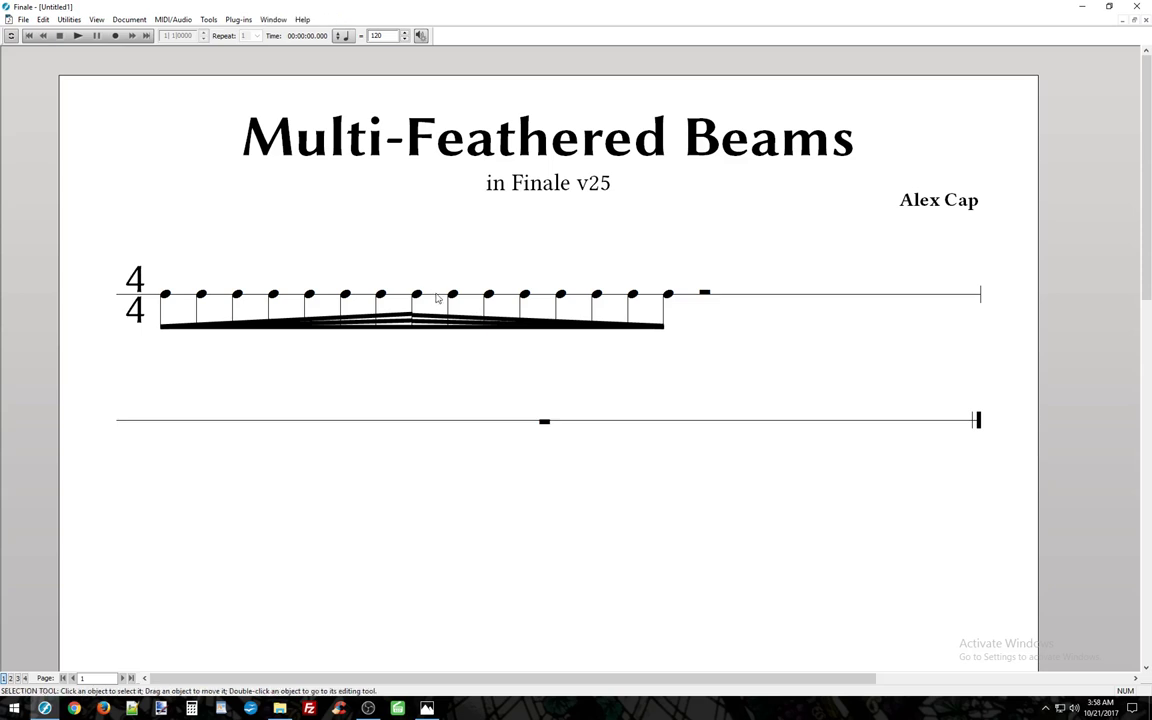
Step: Try copying the feathered first measure into the second measure, and undo the copy
left_click(436, 297)
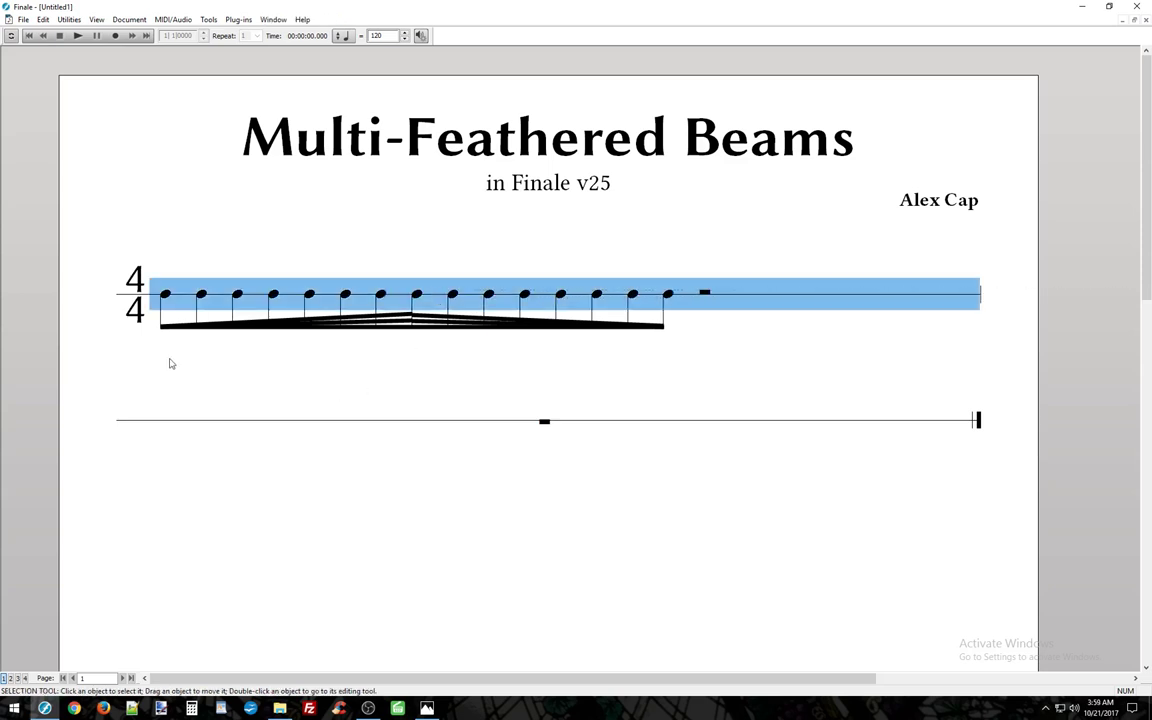
left_click(386, 420, "ctrl")
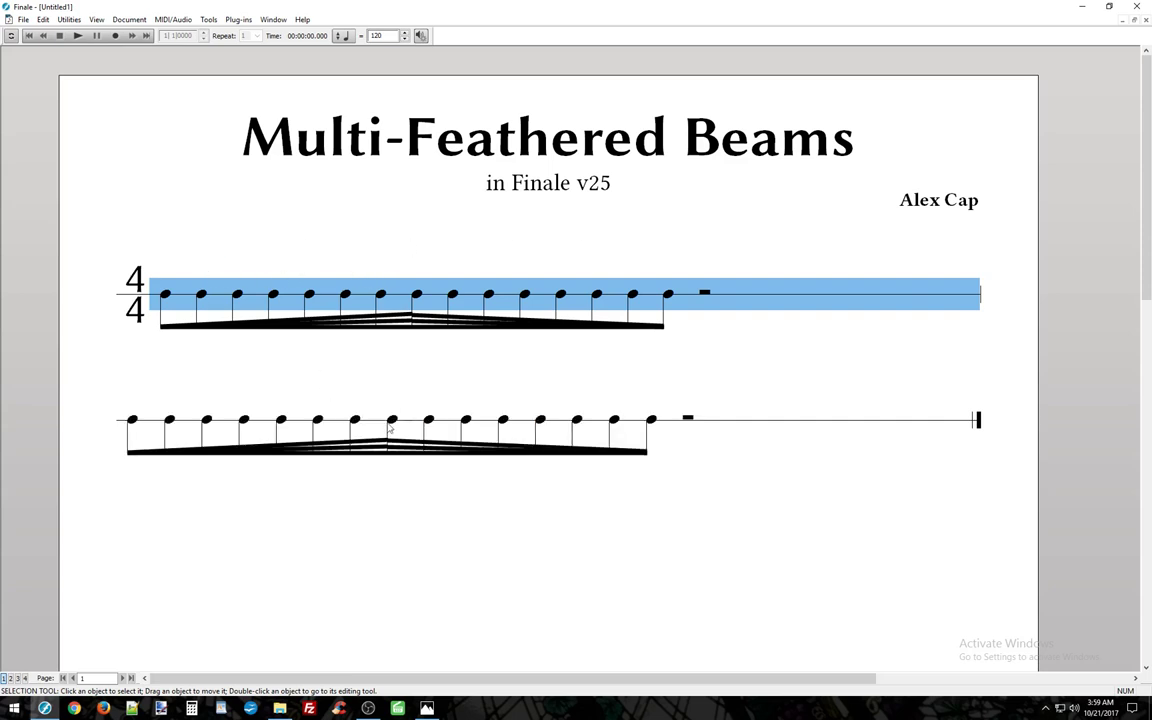
key("ctrl+z")
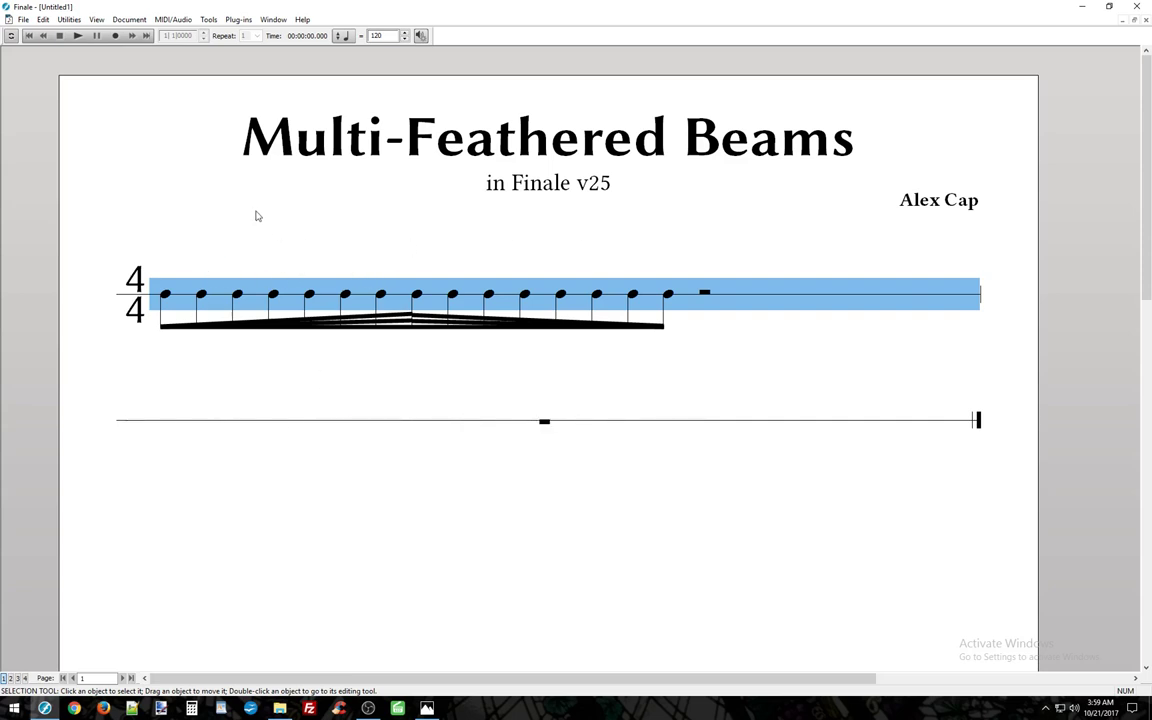
Step: Check the staff set options for programming and selecting staff sets with the Staff tool active
key("s")
left_click(134, 257)
left_click(95, 309)
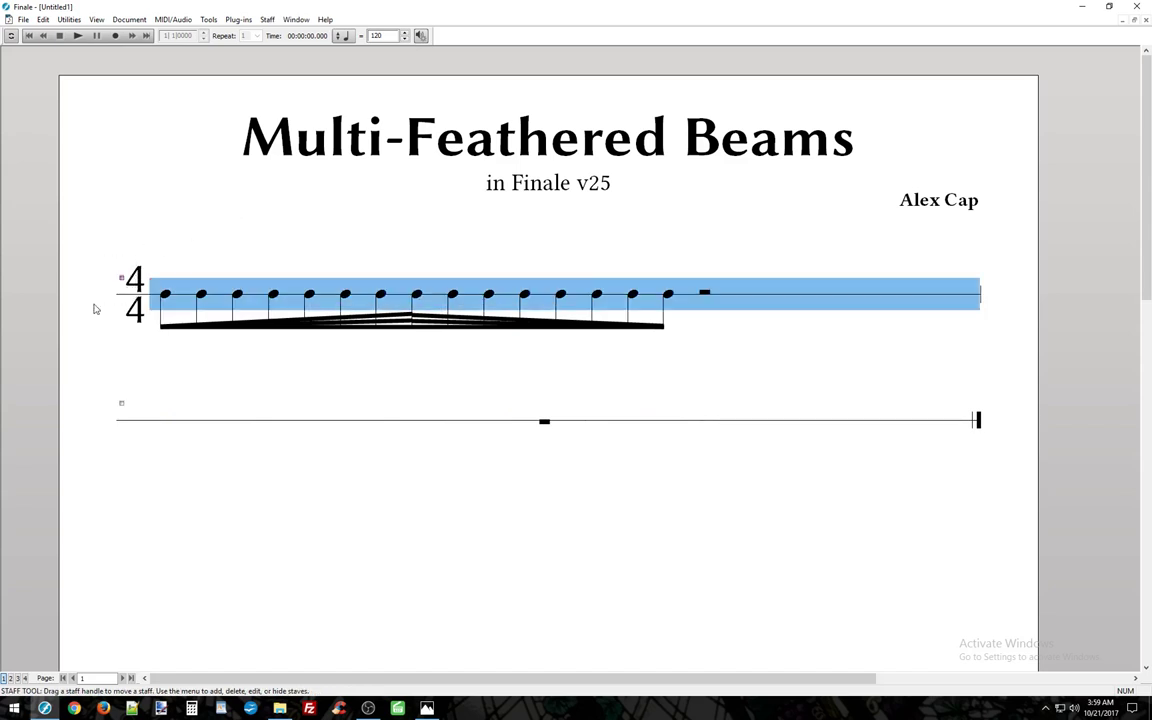
left_click(99, 20)
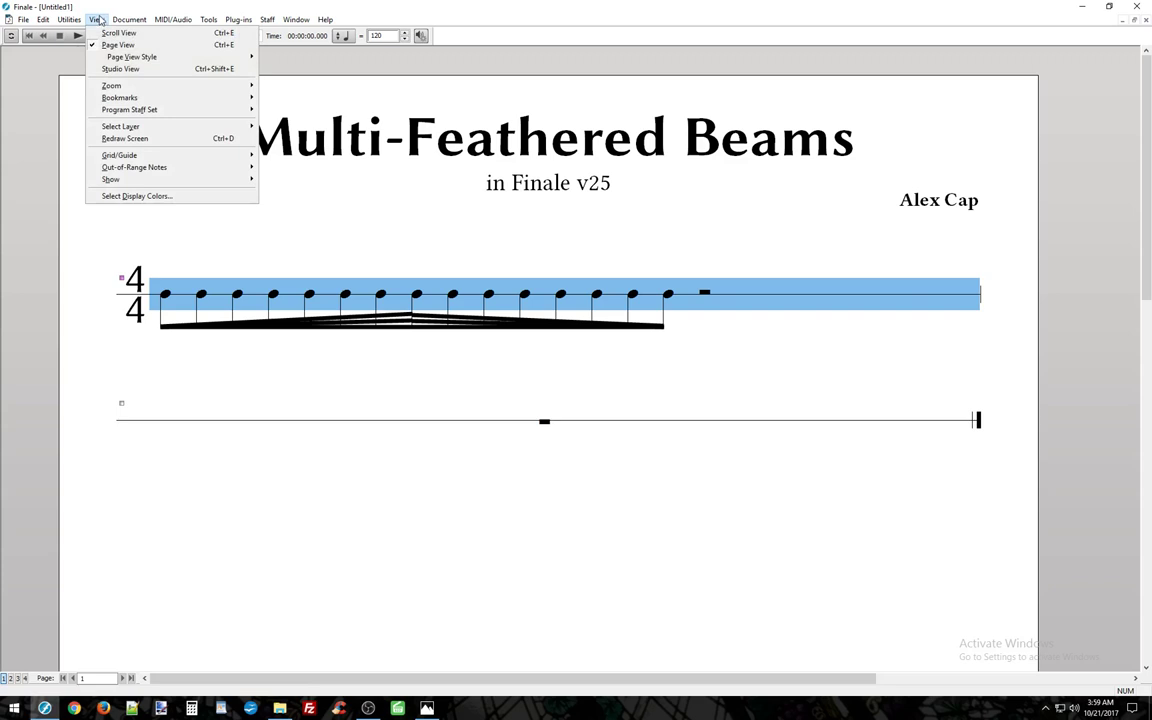
mouse_move(128, 110)
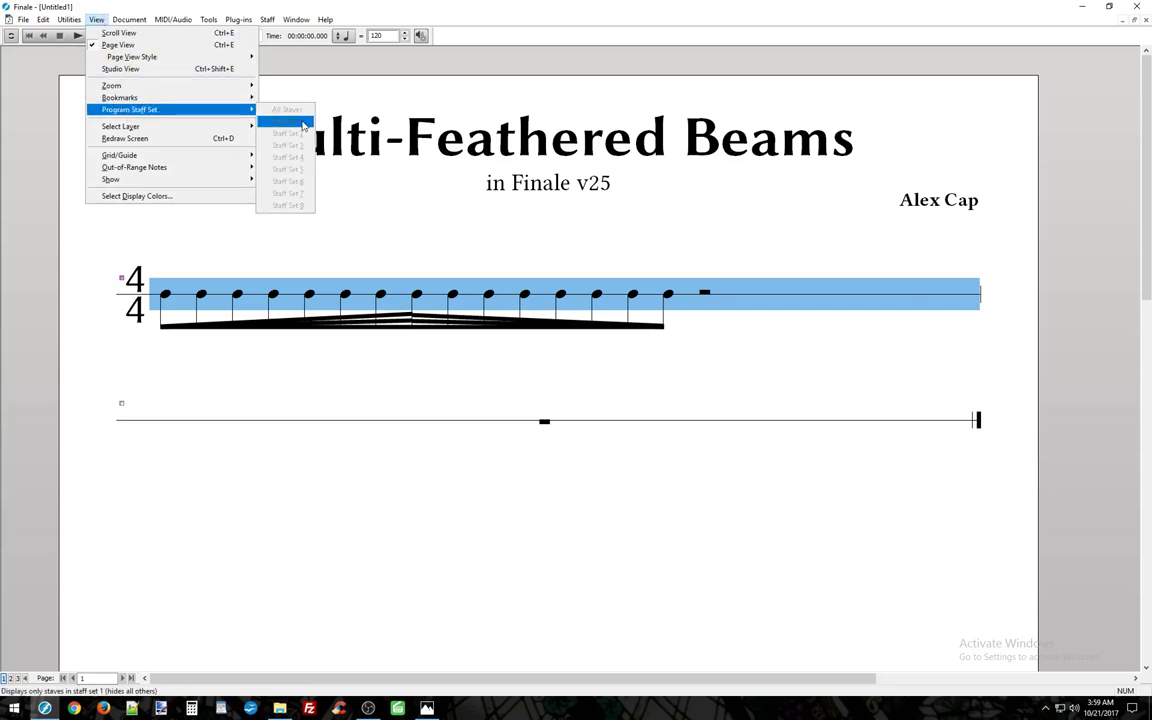
left_click(397, 249)
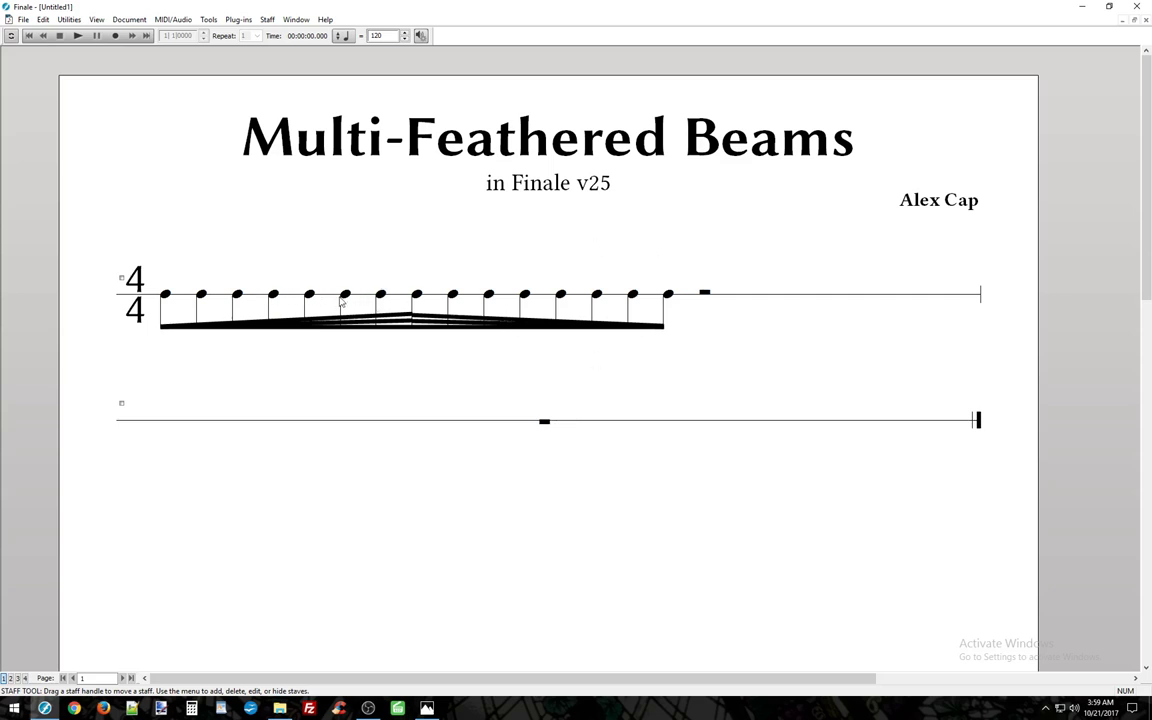
left_click(96, 19)
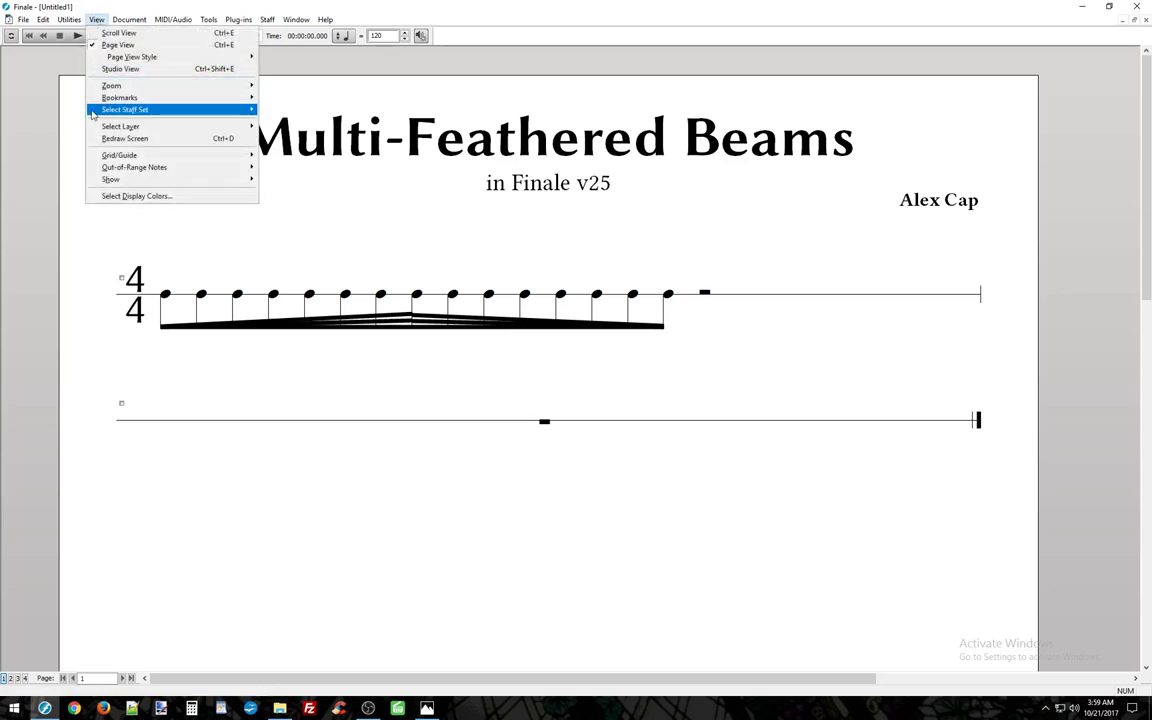
mouse_move(245, 109)
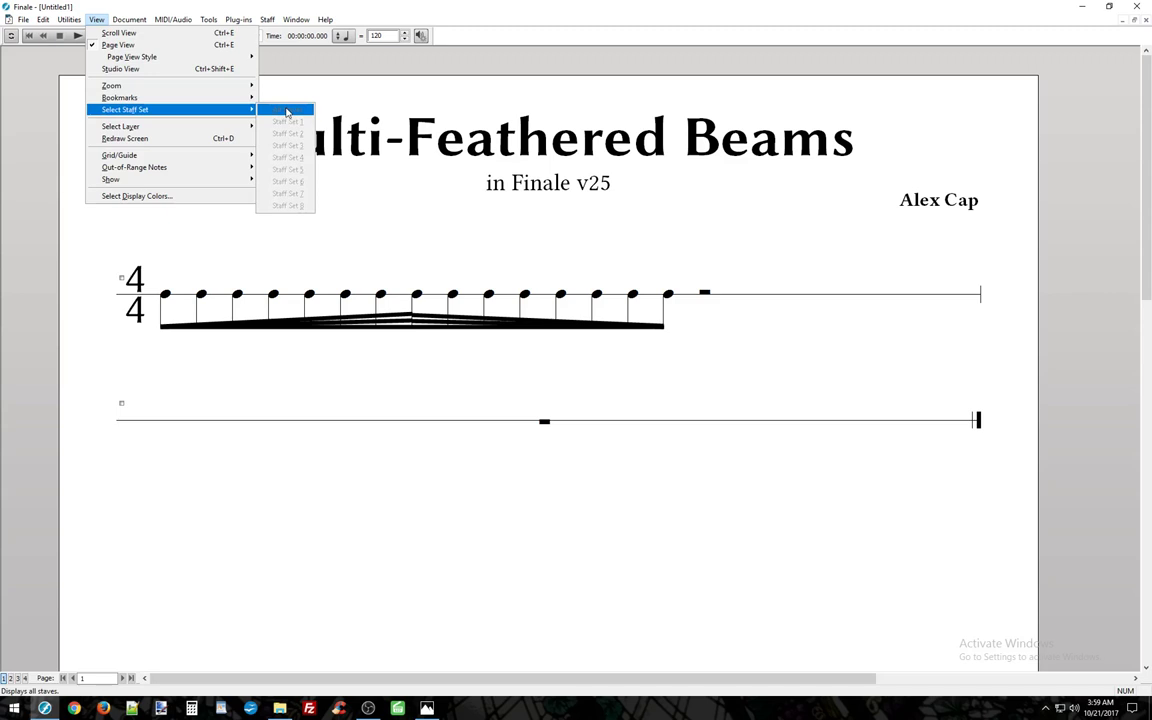
left_click(97, 20)
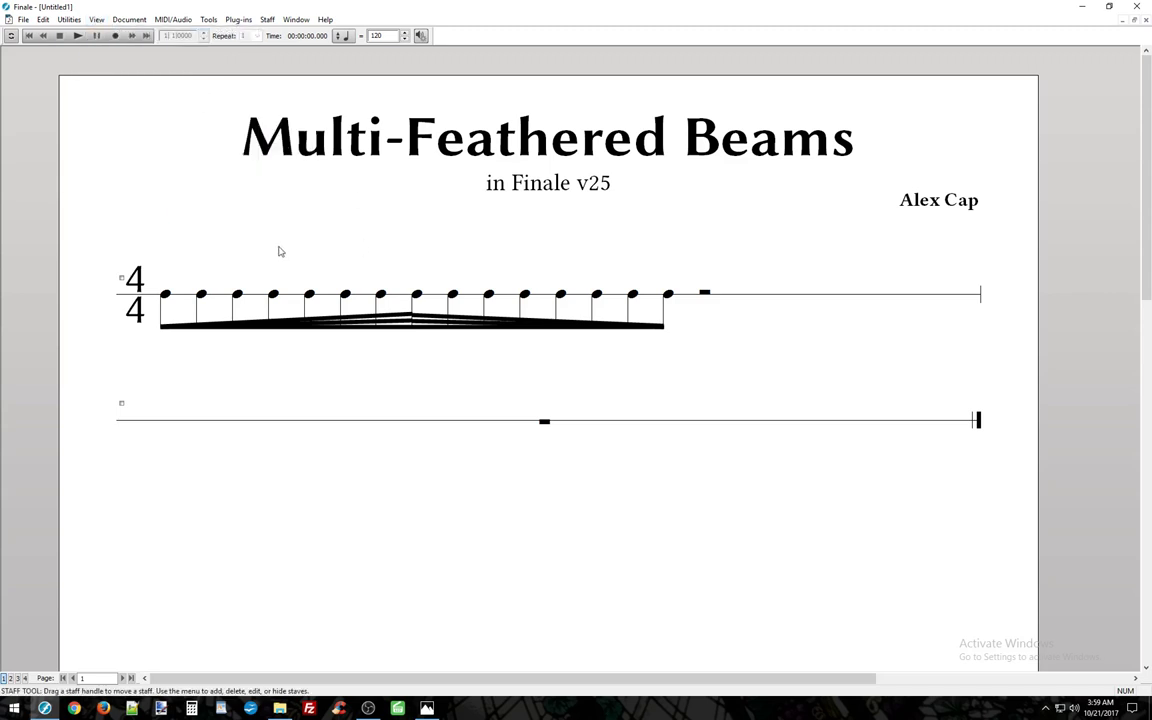